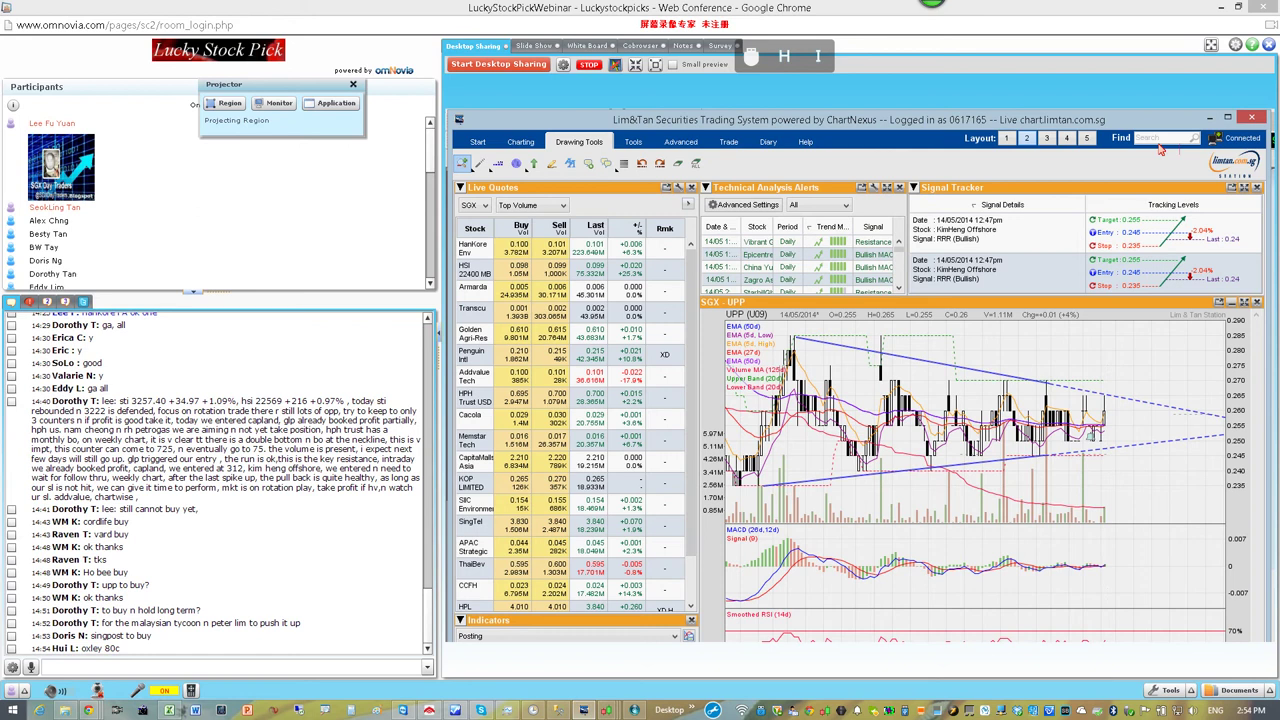
Step: Search all markets for "kim" and open the KimHeng Offshore chart at its most recent price bars
type("kim")
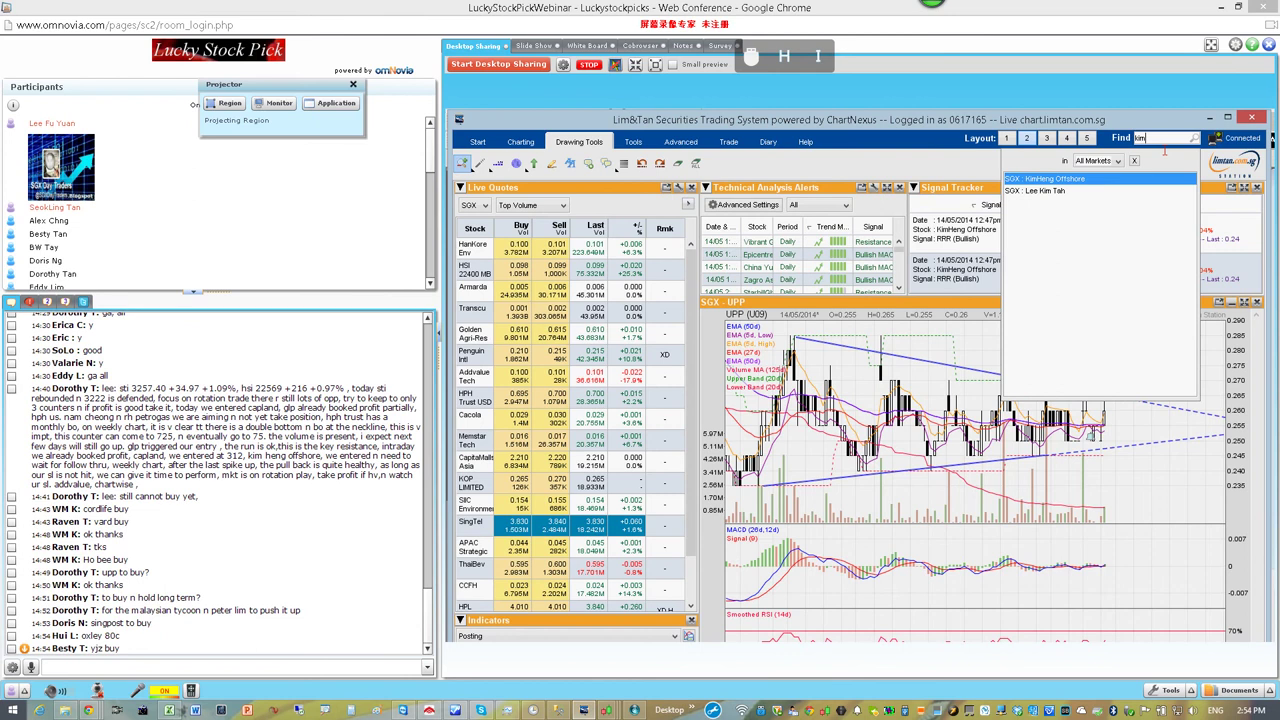
key("Return")
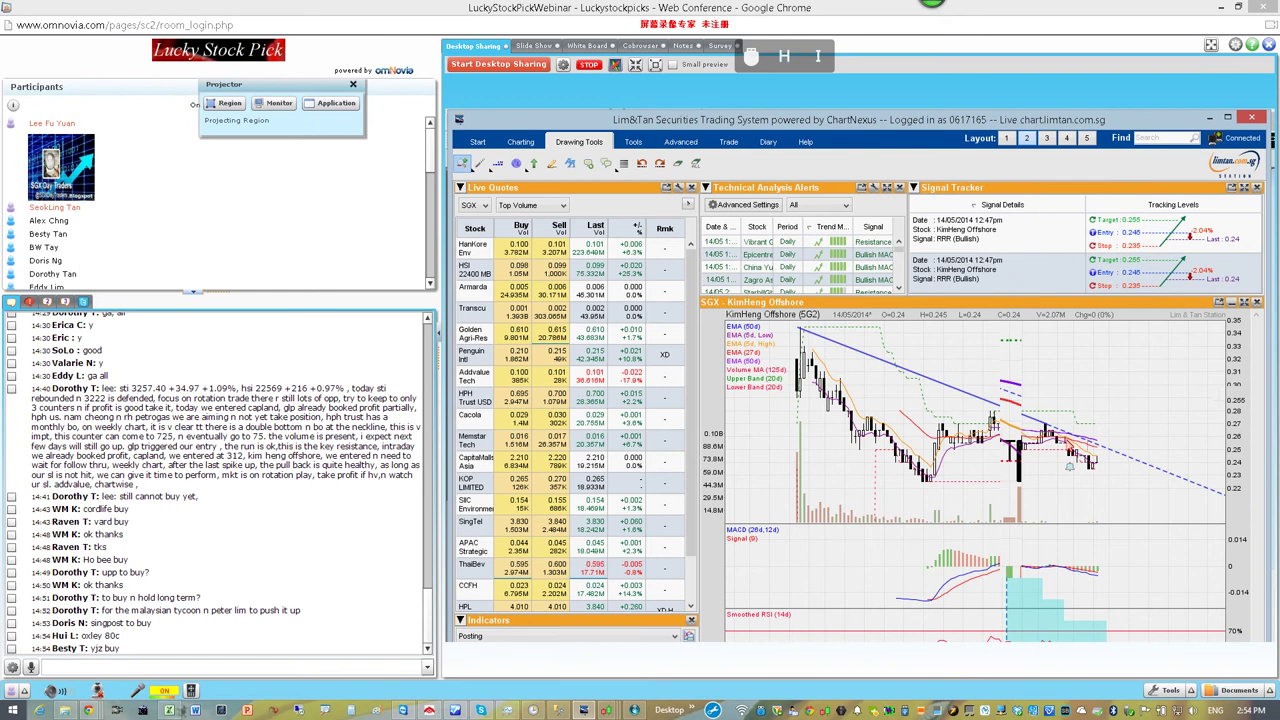
scroll(1068, 446, "up", 3)
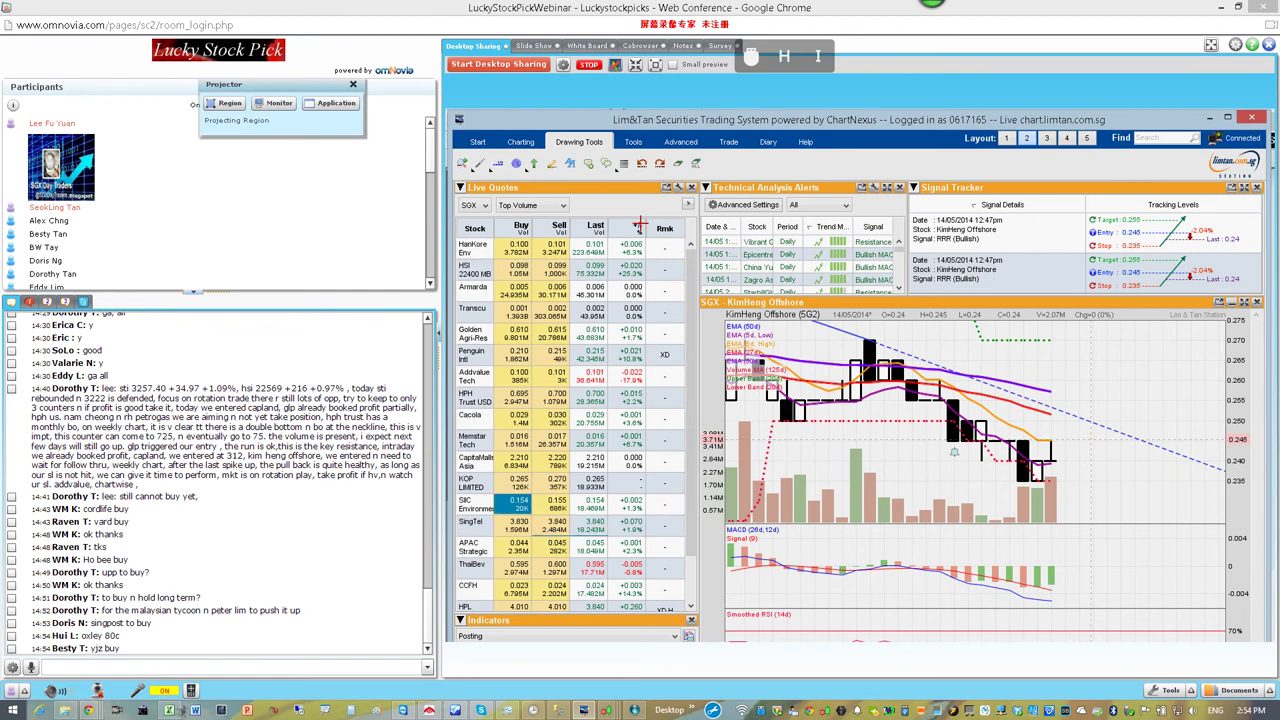
Step: Draw horizontal lines at 0.245 and 0.235 on the KimHeng Offshore chart, and recolor the 0.235 line pinkish red
left_click(497, 164)
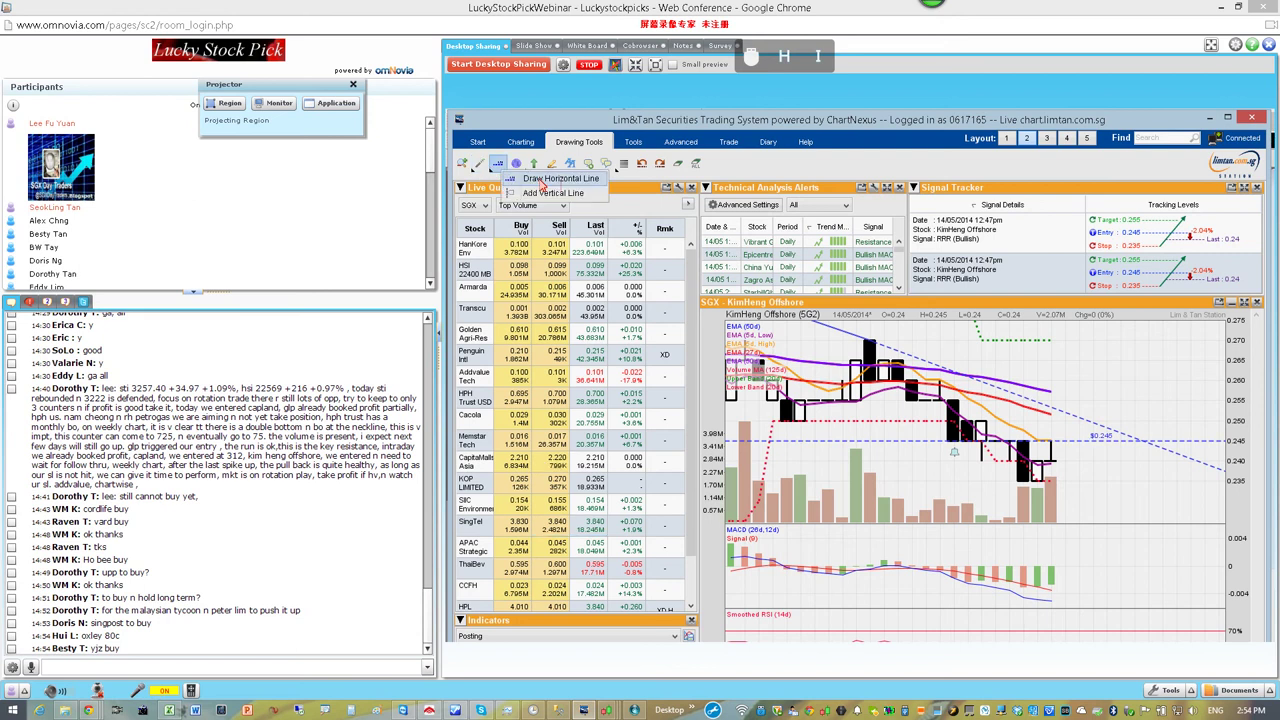
left_click(545, 179)
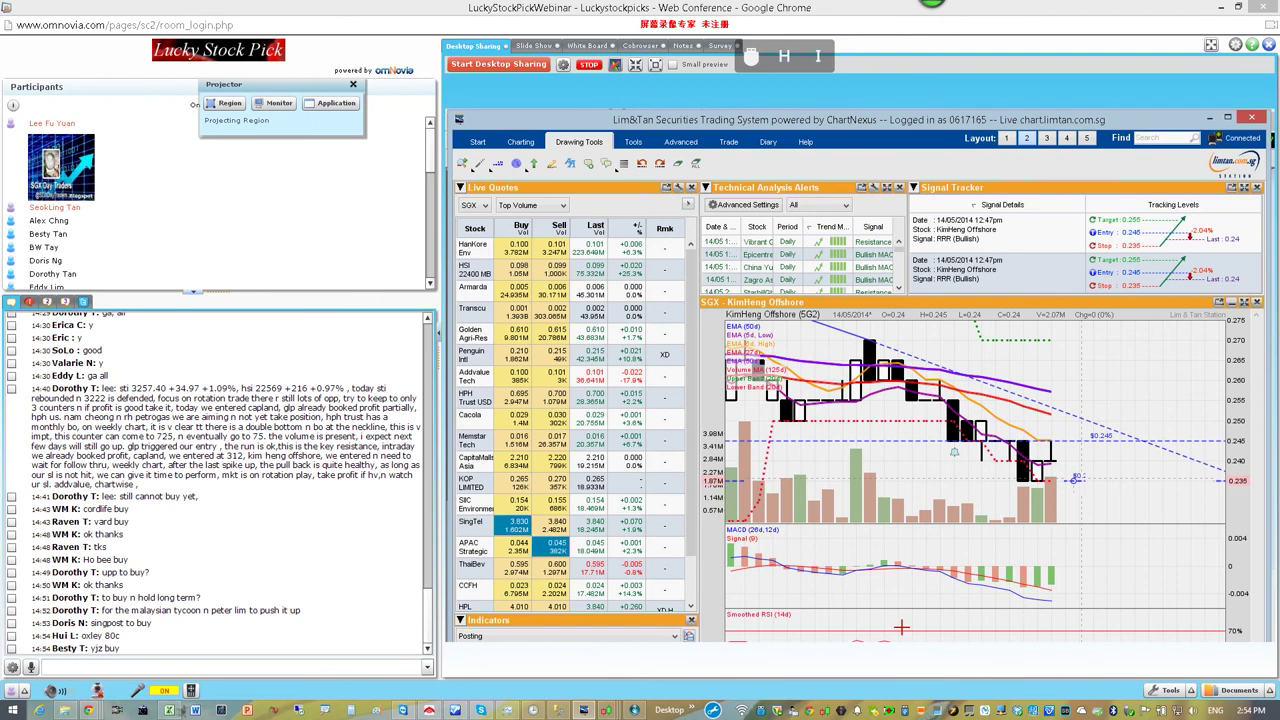
double_click(1073, 480)
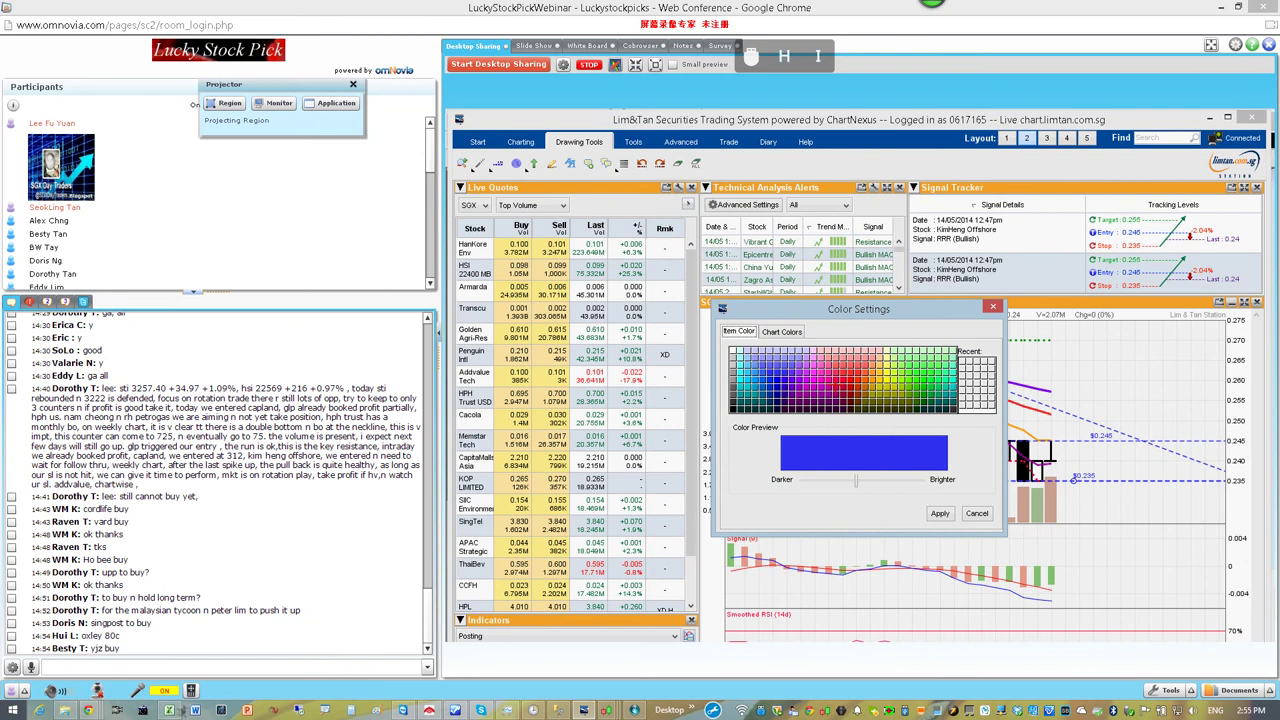
left_click(838, 390)
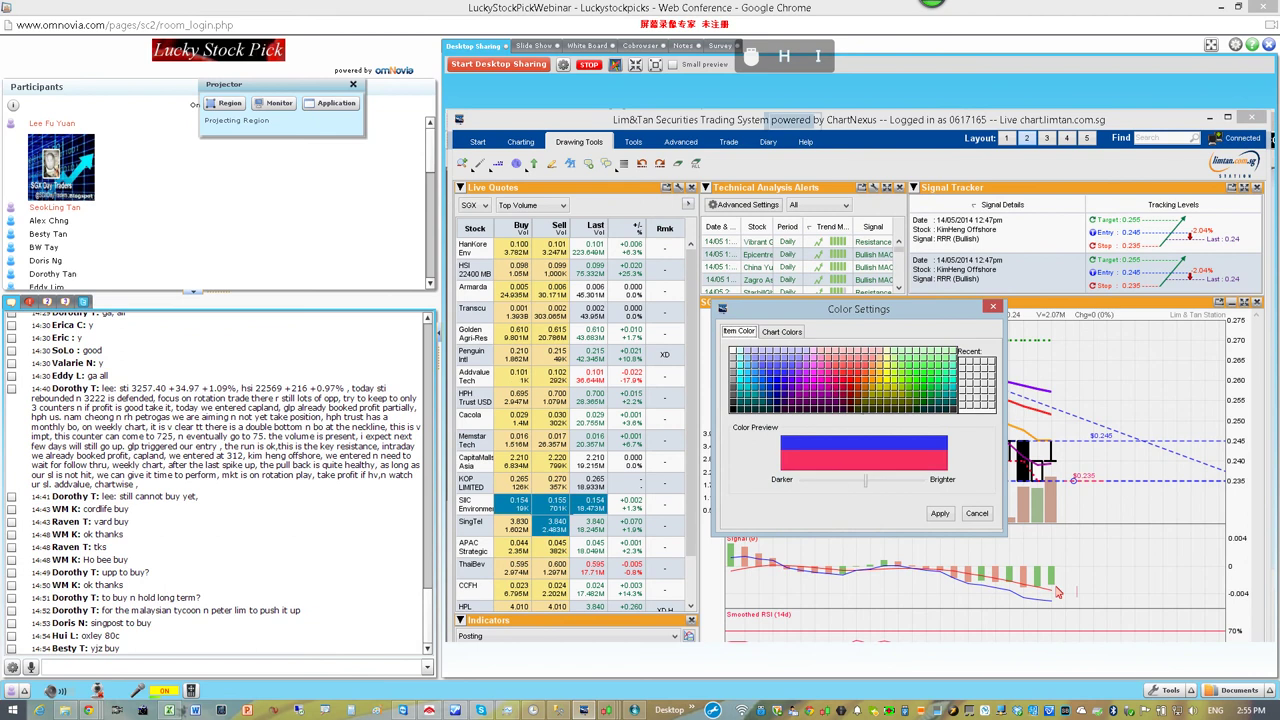
key("Return")
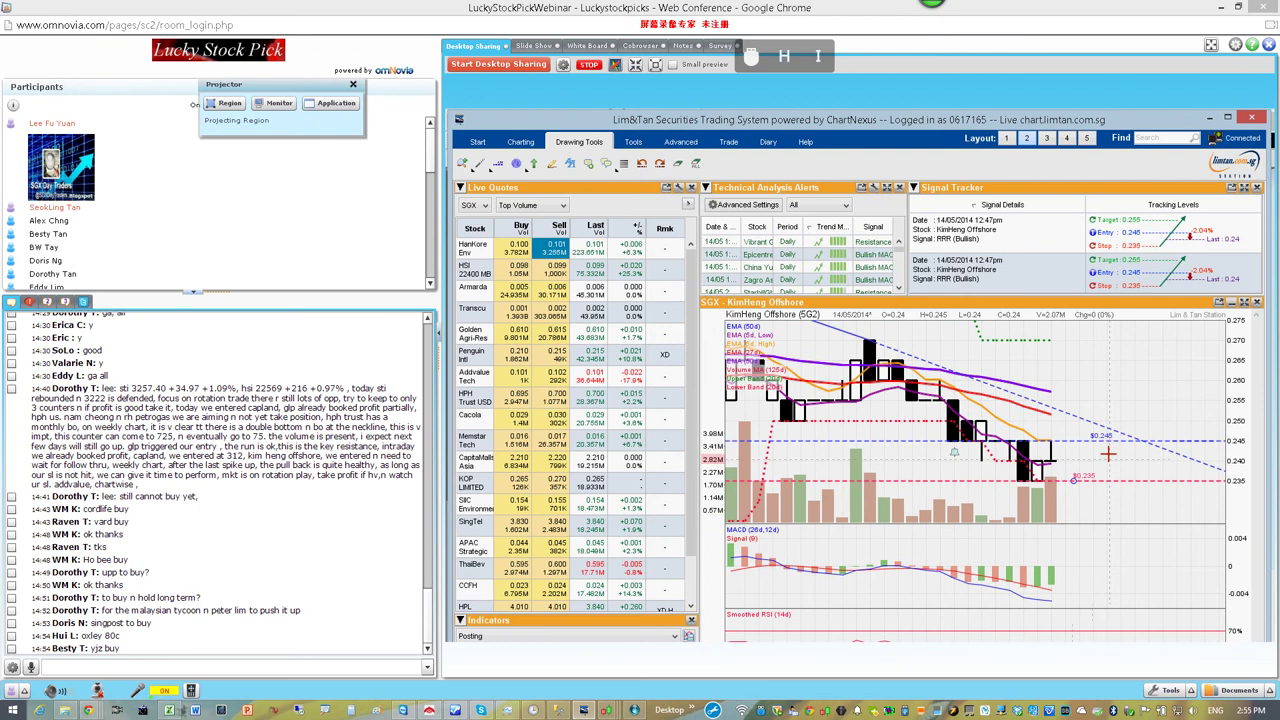
Step: Draw a horizontal line at 0.255 on the KimHeng Offshore chart and recolor it green
left_click(497, 163)
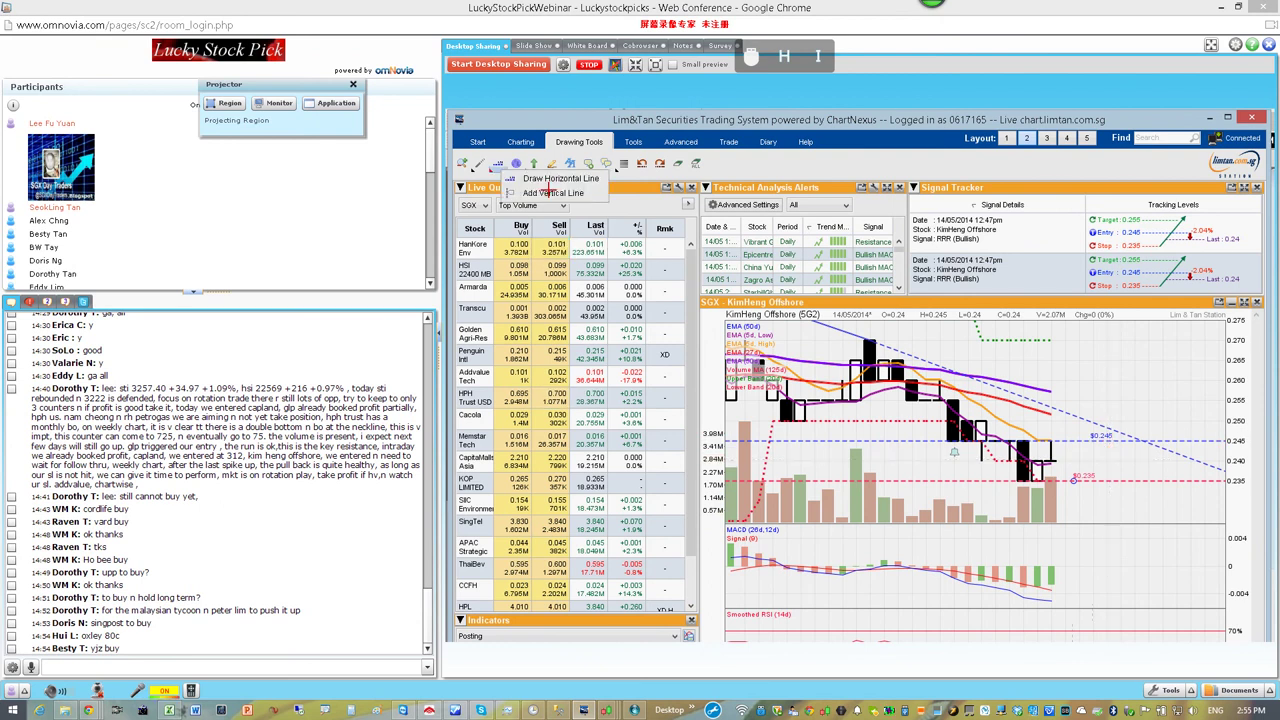
left_click(548, 180)
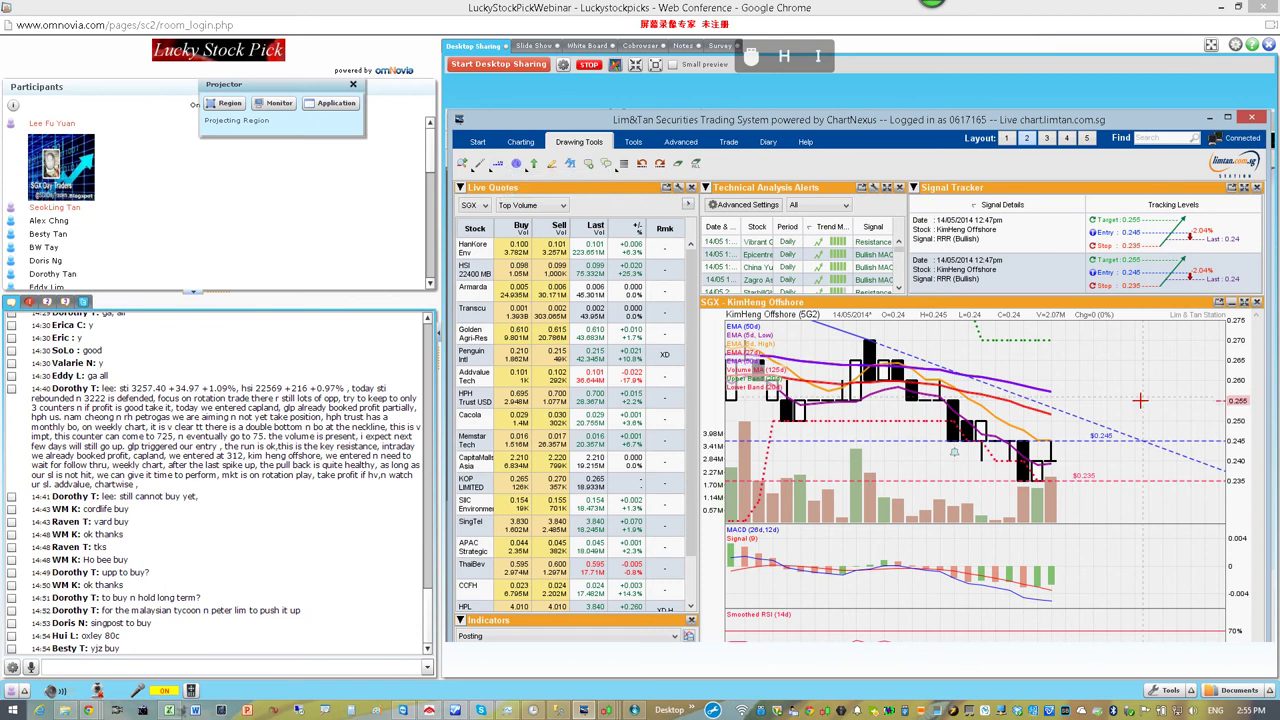
left_click(1140, 400)
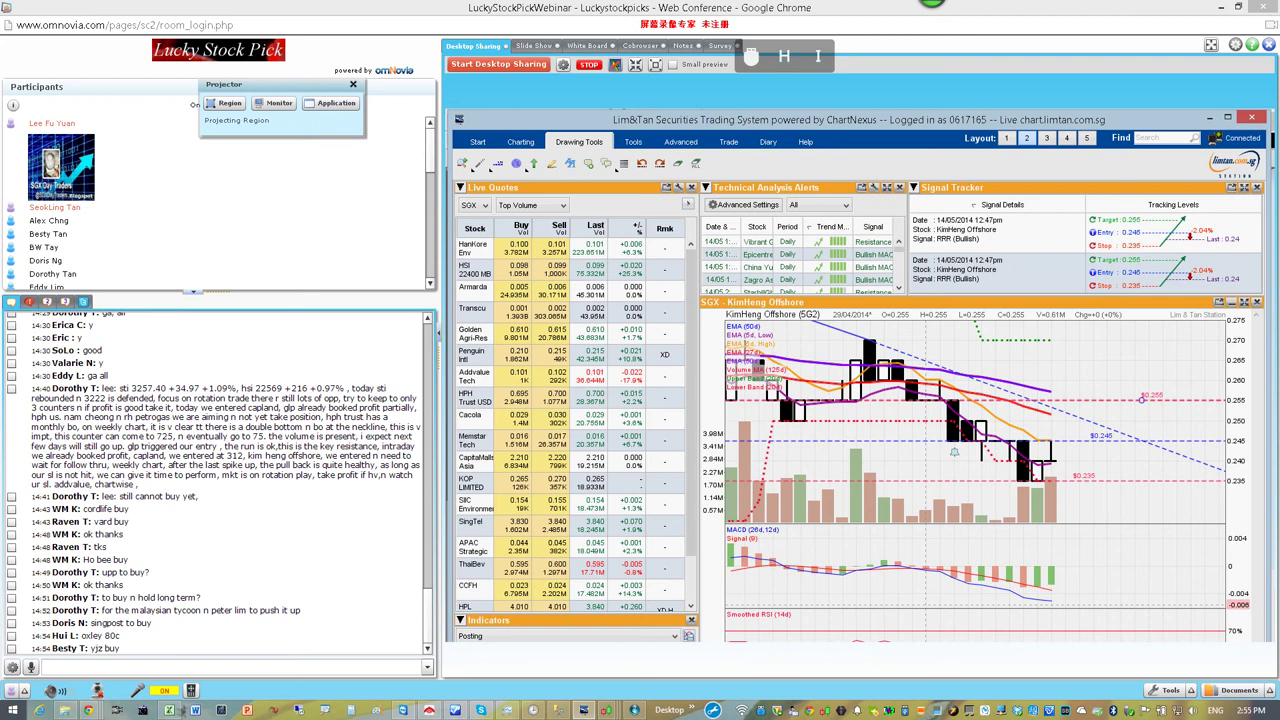
double_click(954, 452)
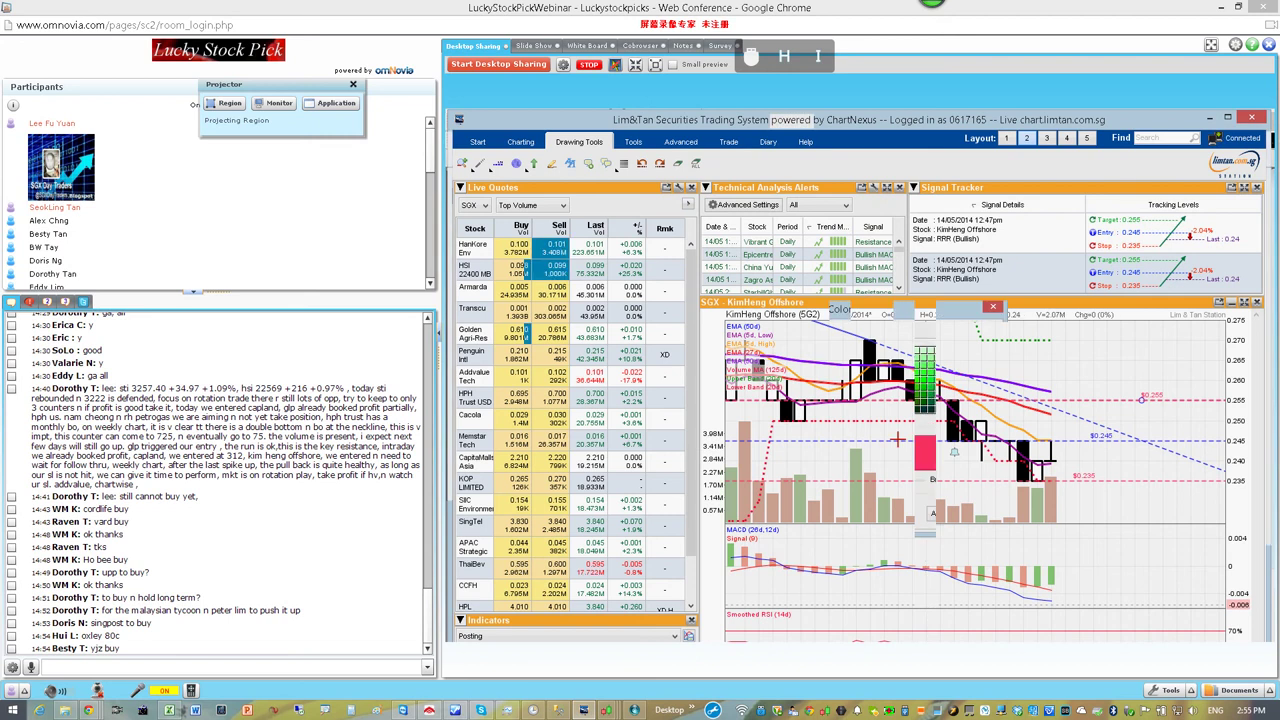
left_click(924, 385)
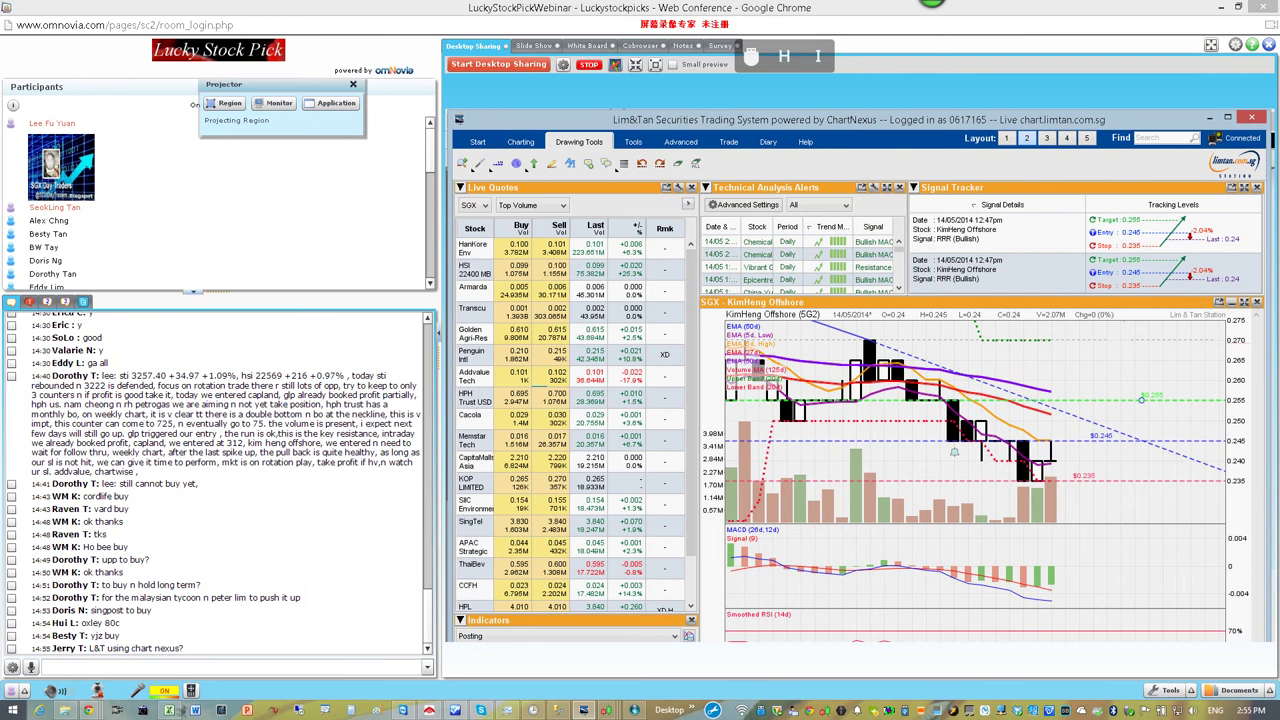
Step: Review the entry, stop-loss and profit-taking prices in the KimHeng Offshore RRR window, moved higher over the chart
left_click(828, 572)
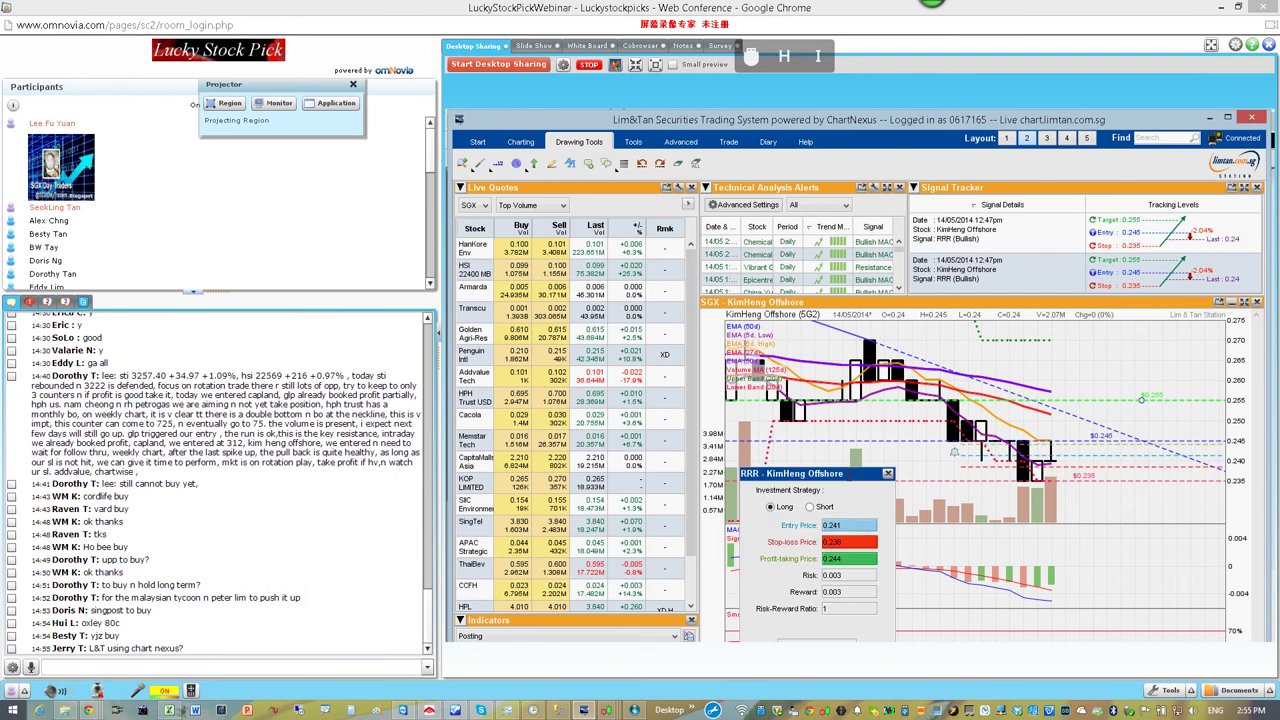
left_click_drag(855, 528, 995, 433)
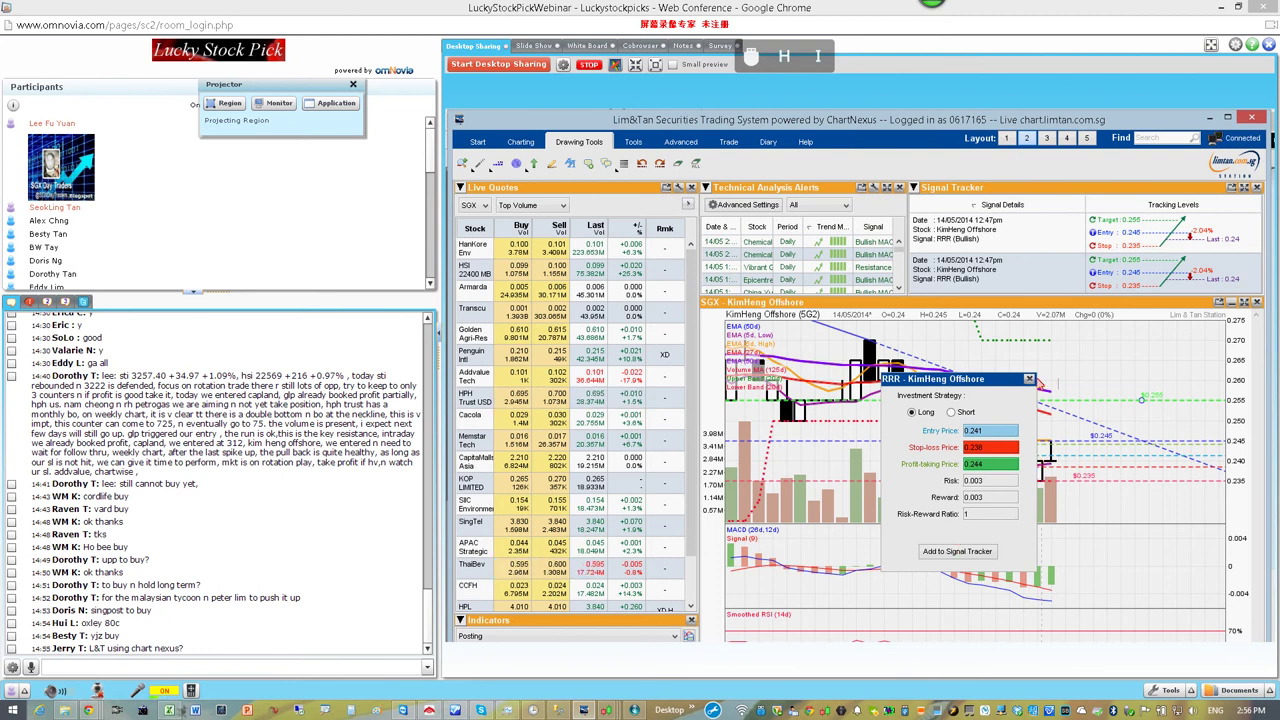
key("Escape")
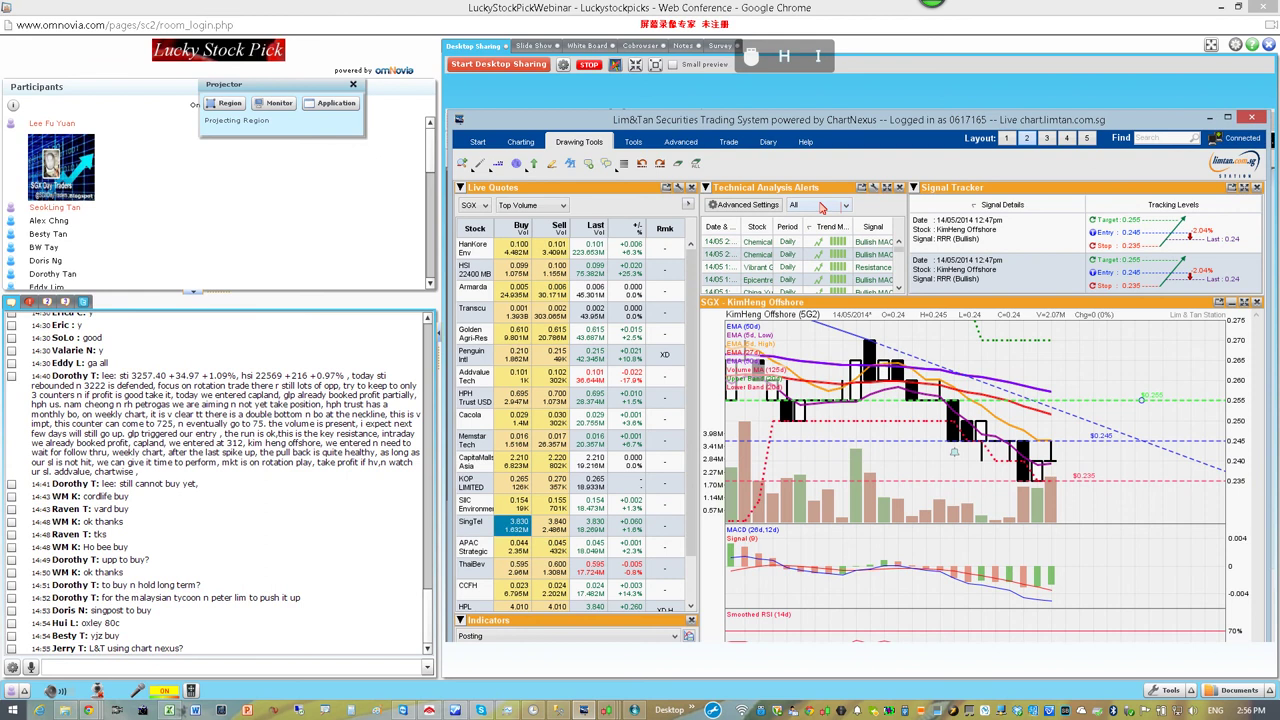
Step: Delete the disabled duplicate LuckyBreakouts rule from the advanced settings of the technical analysis alerts
left_click(725, 206)
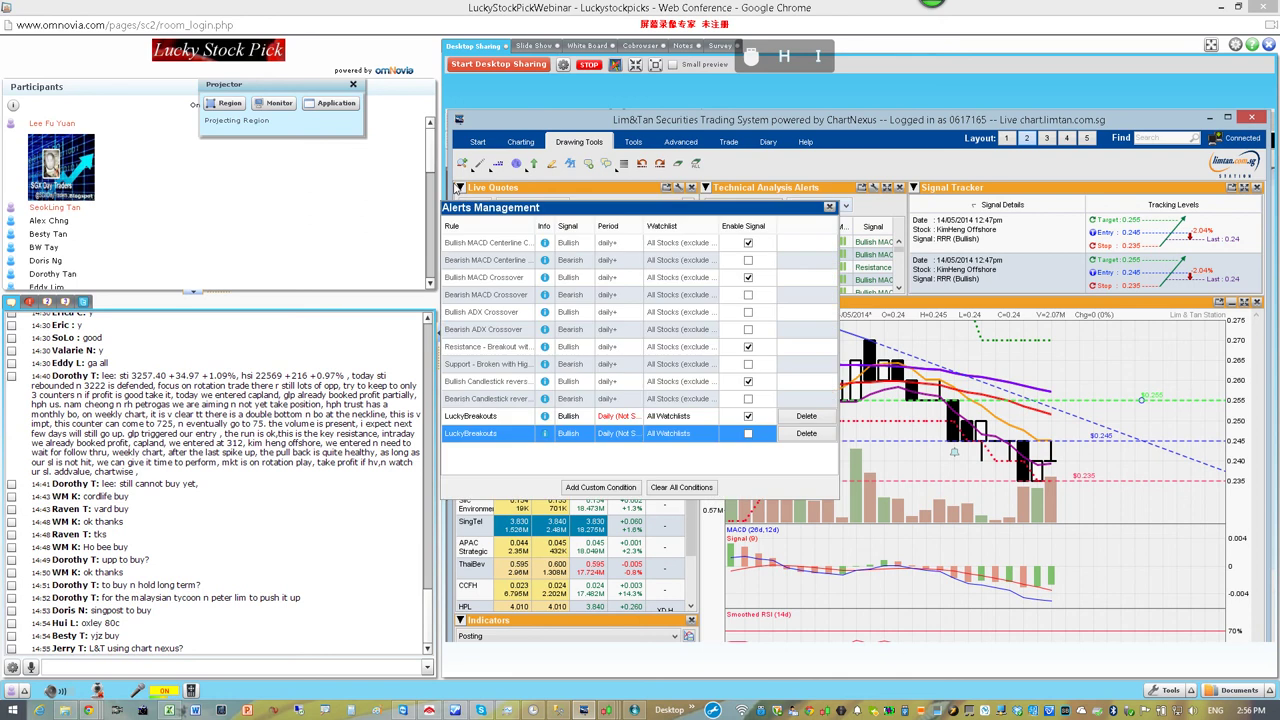
left_click(615, 199)
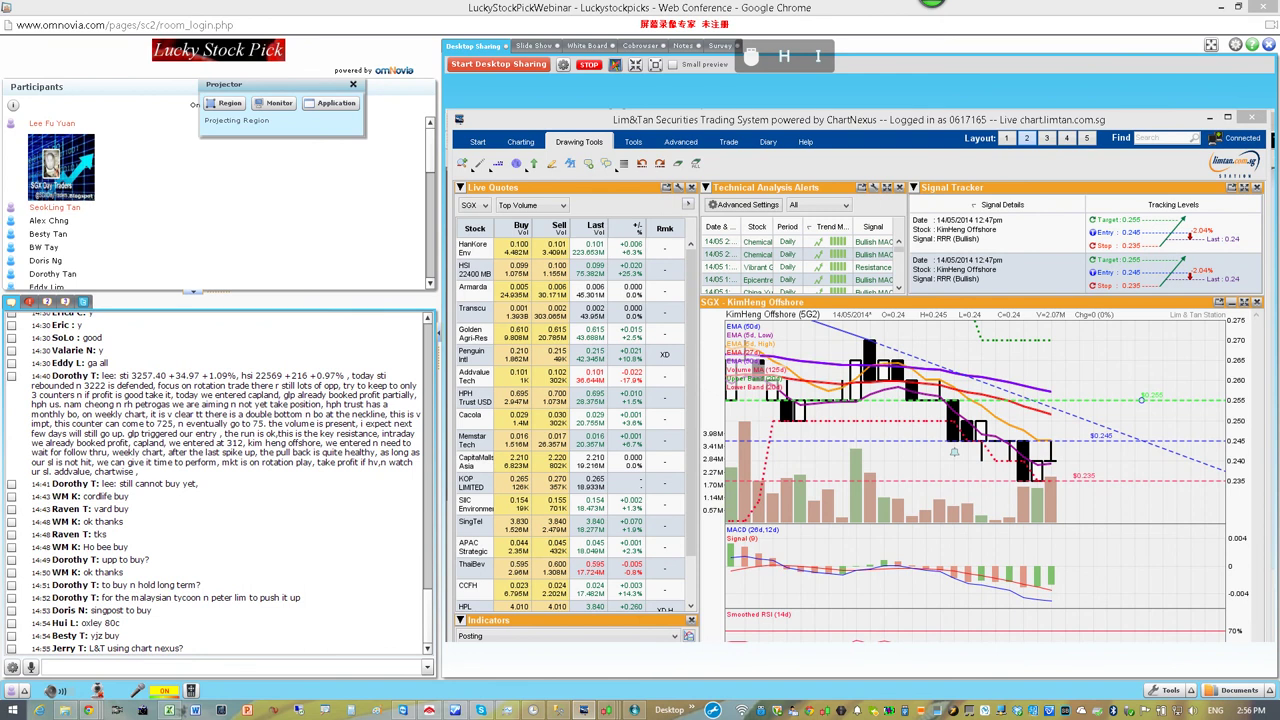
left_click(745, 204)
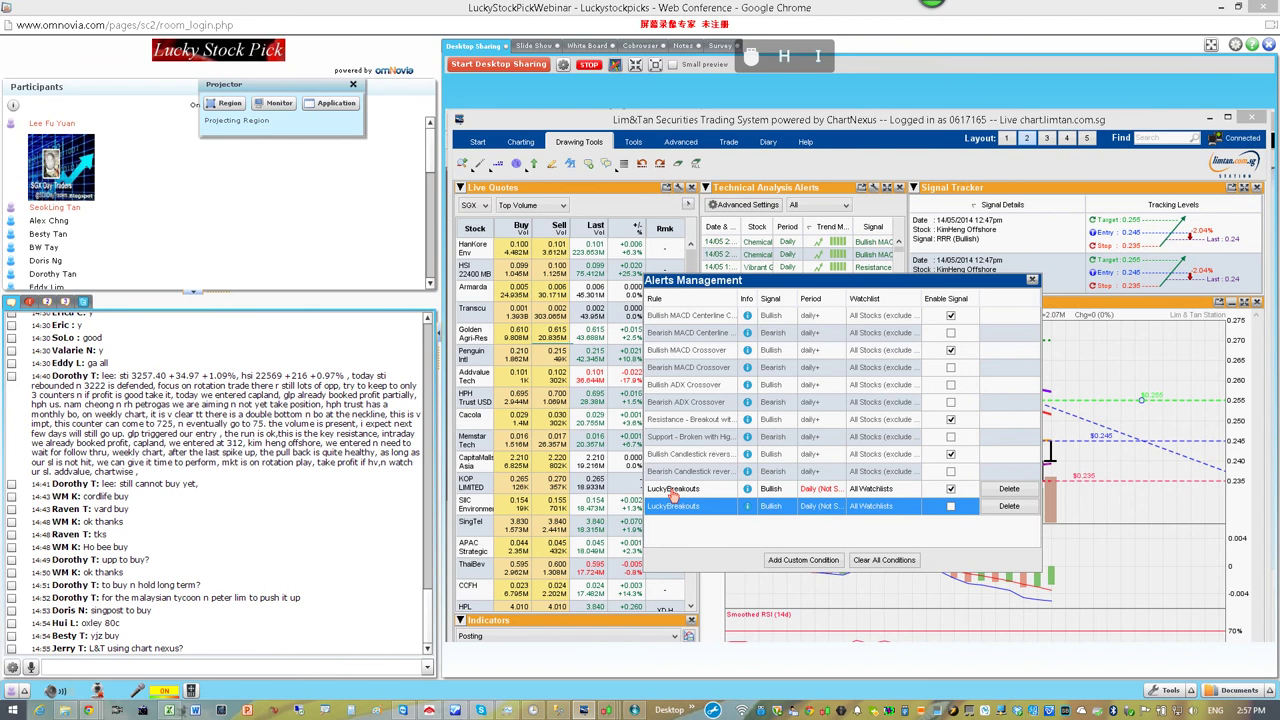
left_click(672, 490)
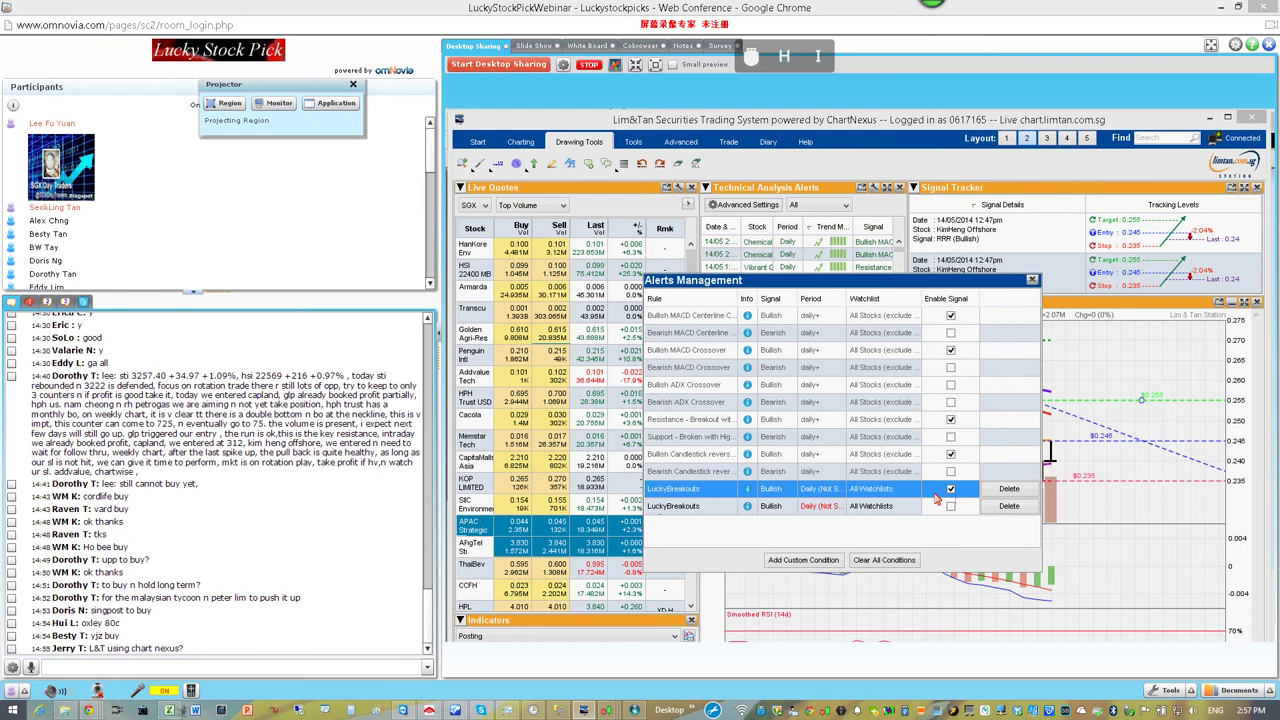
left_click(940, 506)
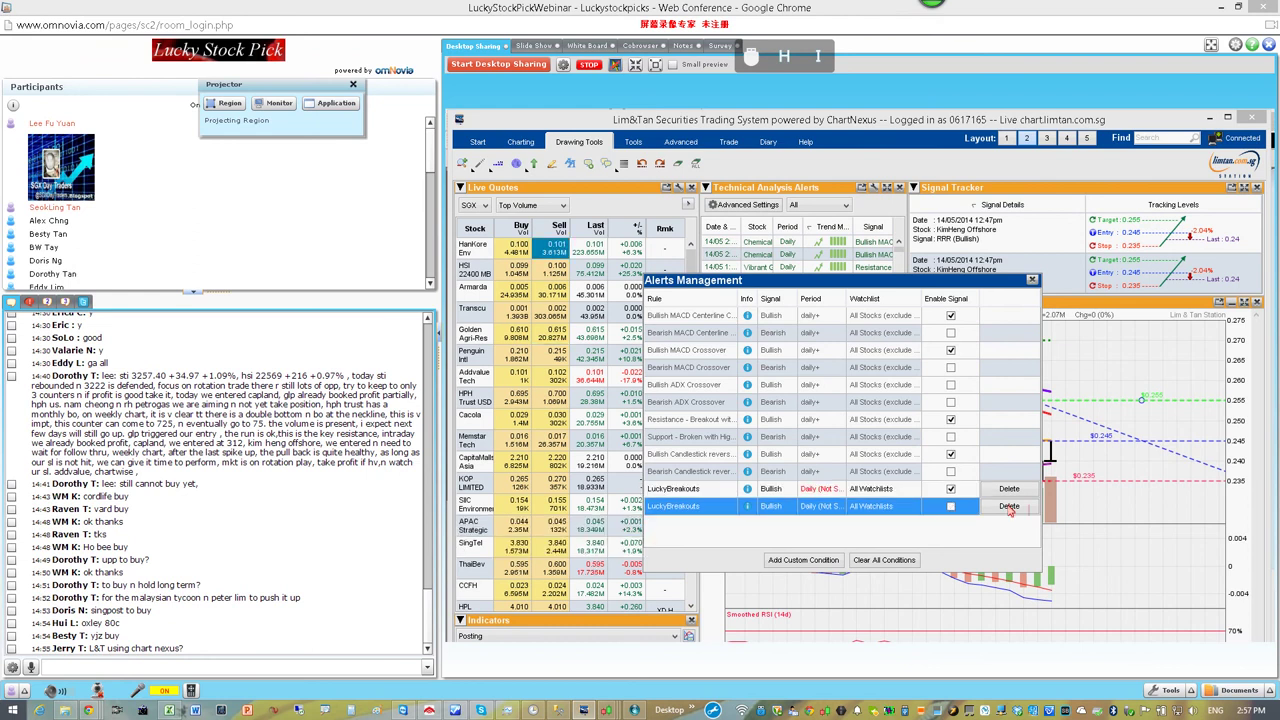
left_click(1009, 506)
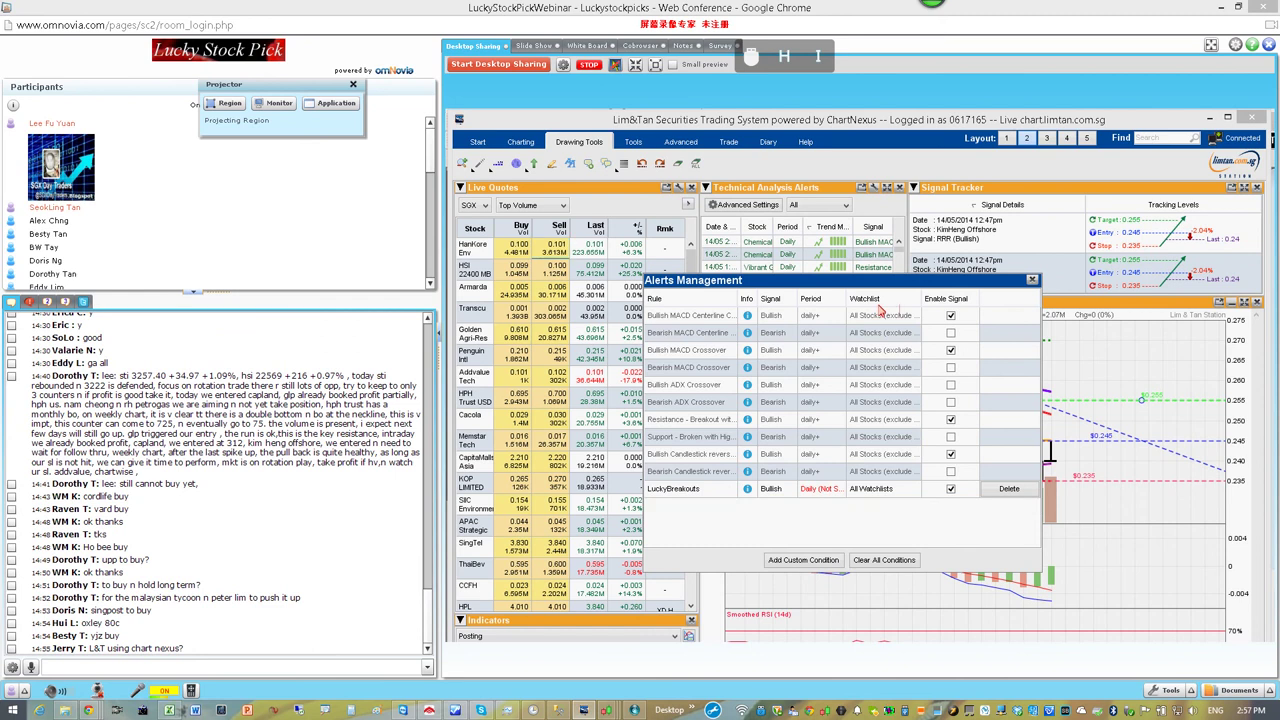
Step: Widen the Period column in Alerts Management to read the remaining LuckyBreakouts rule's full period, and close the dialog
left_click_drag(880, 309, 913, 300)
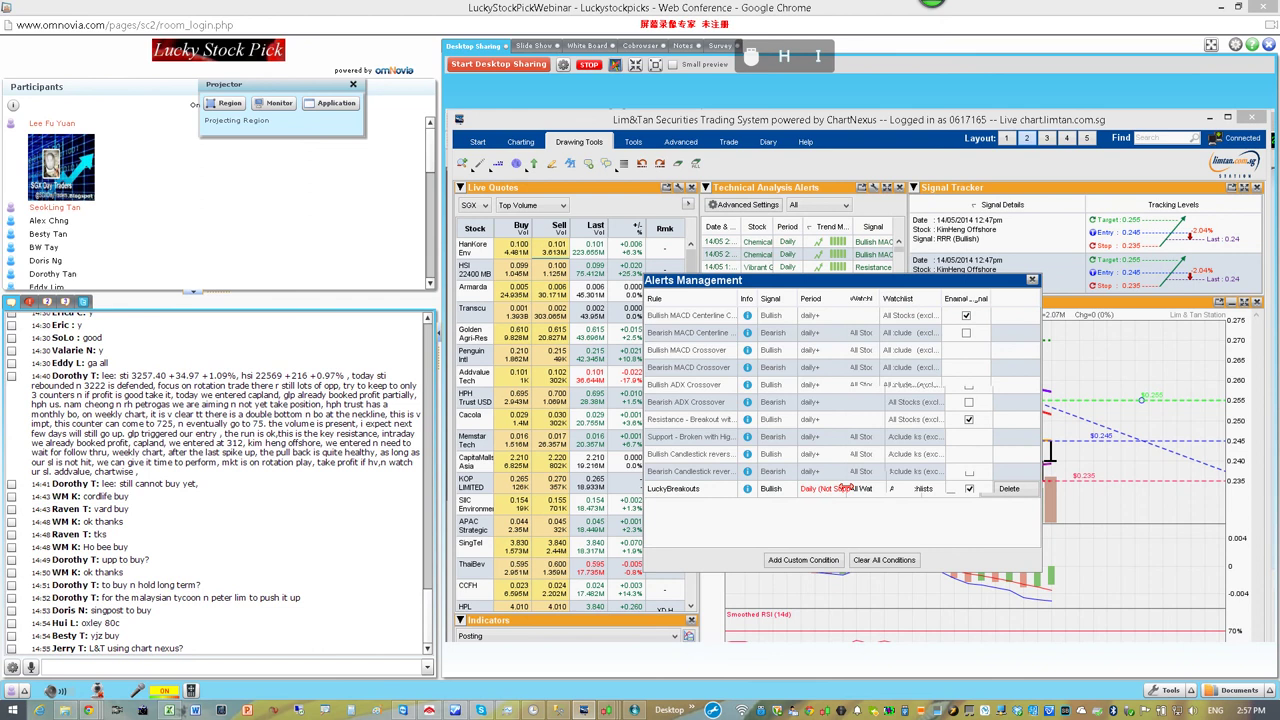
left_click(843, 488)
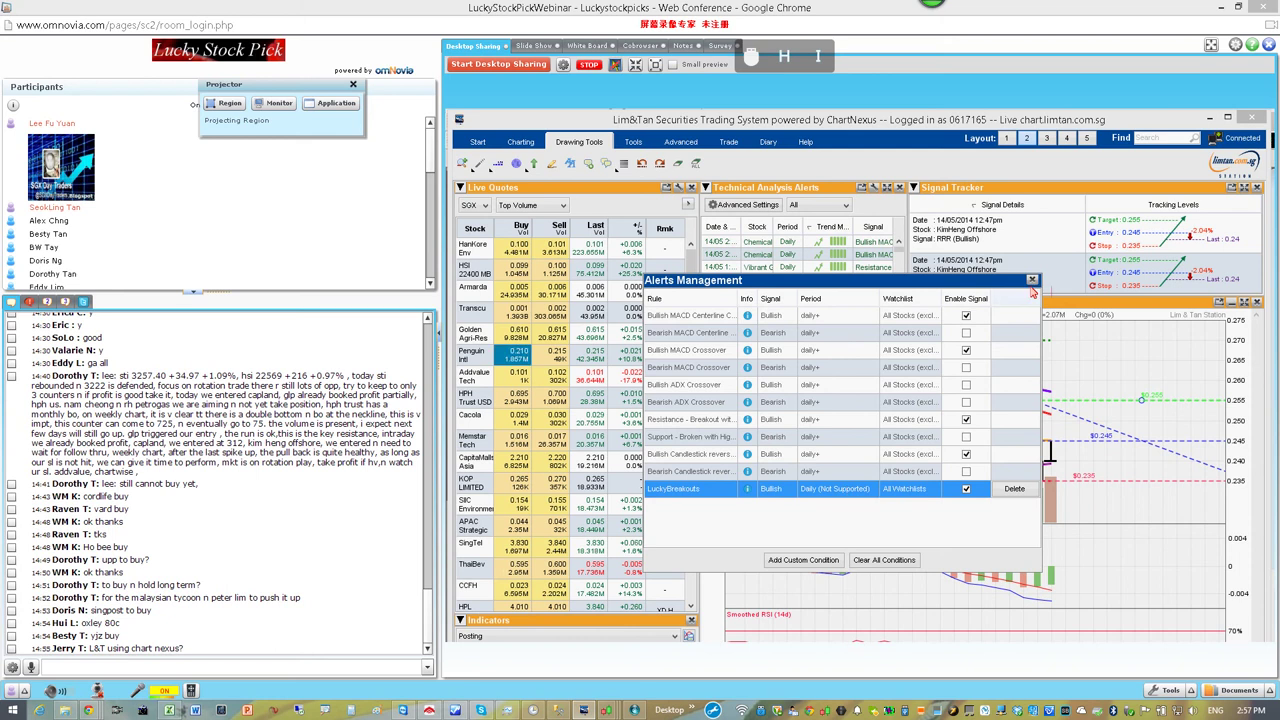
left_click(1032, 281)
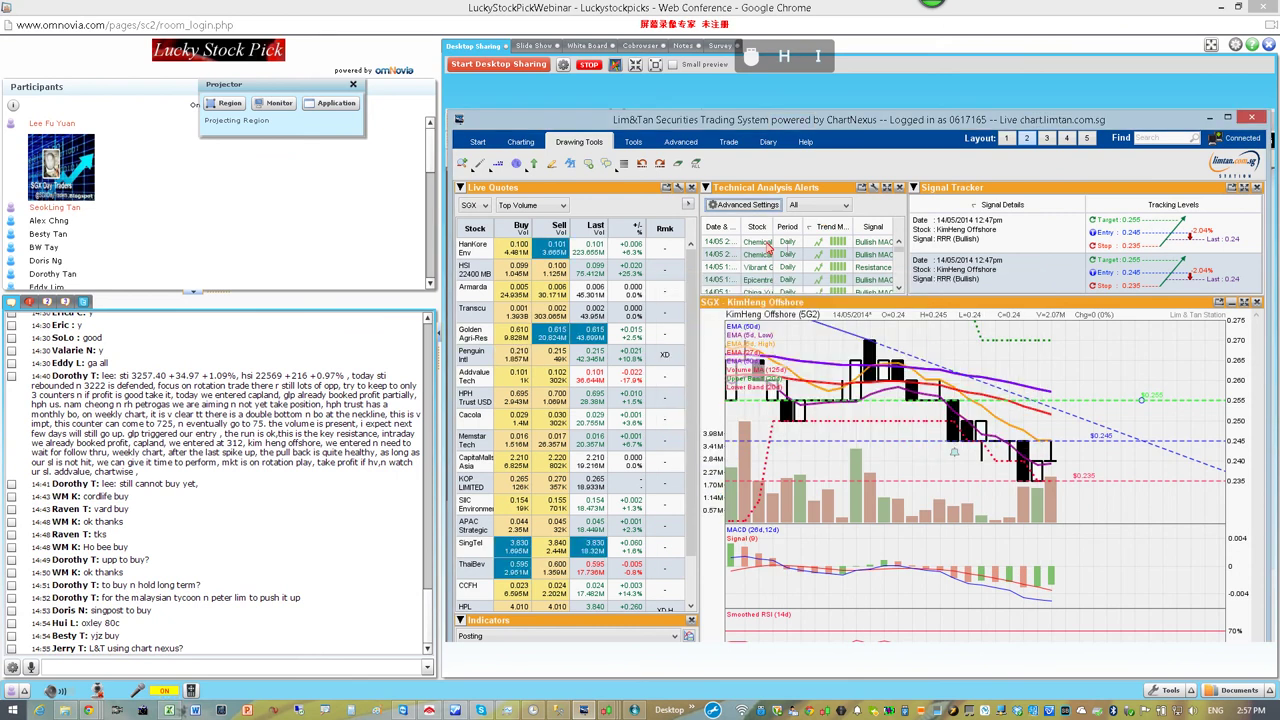
Step: Widen the Stock column of the technical analysis alerts and view the SPHREIT and GP Batteries charts from the list
left_click_drag(774, 227, 824, 228)
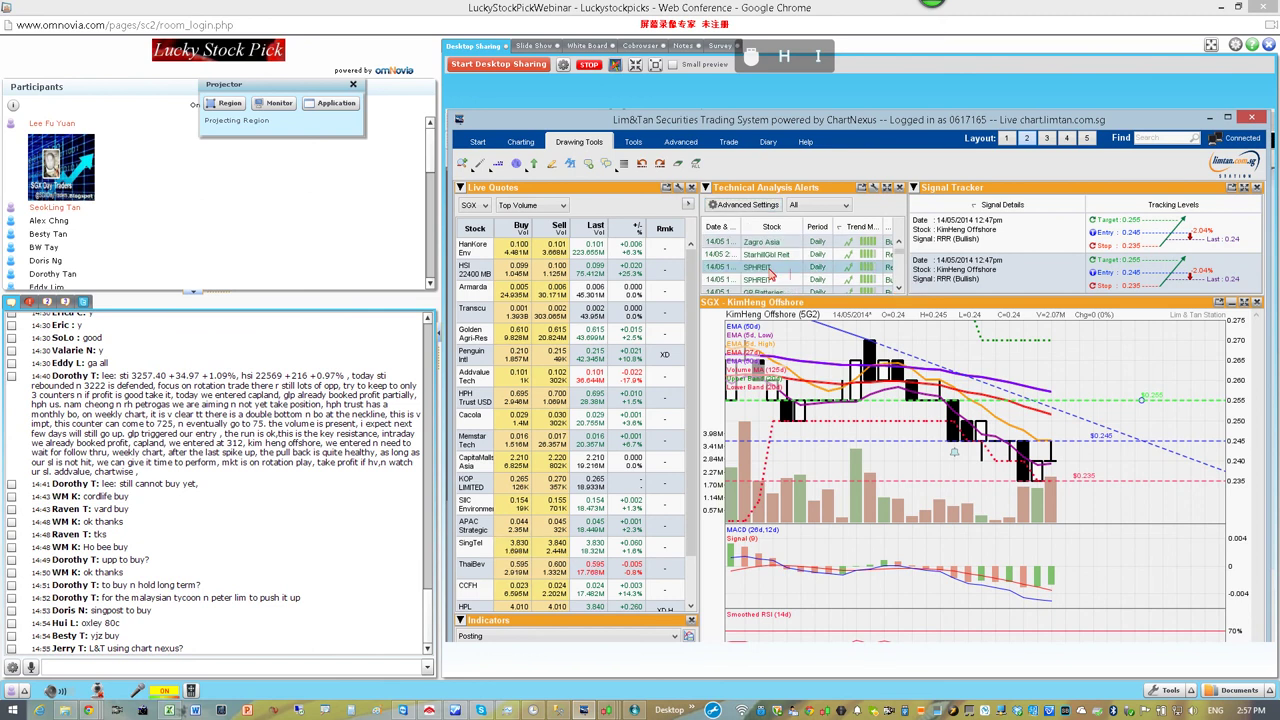
double_click(771, 272)
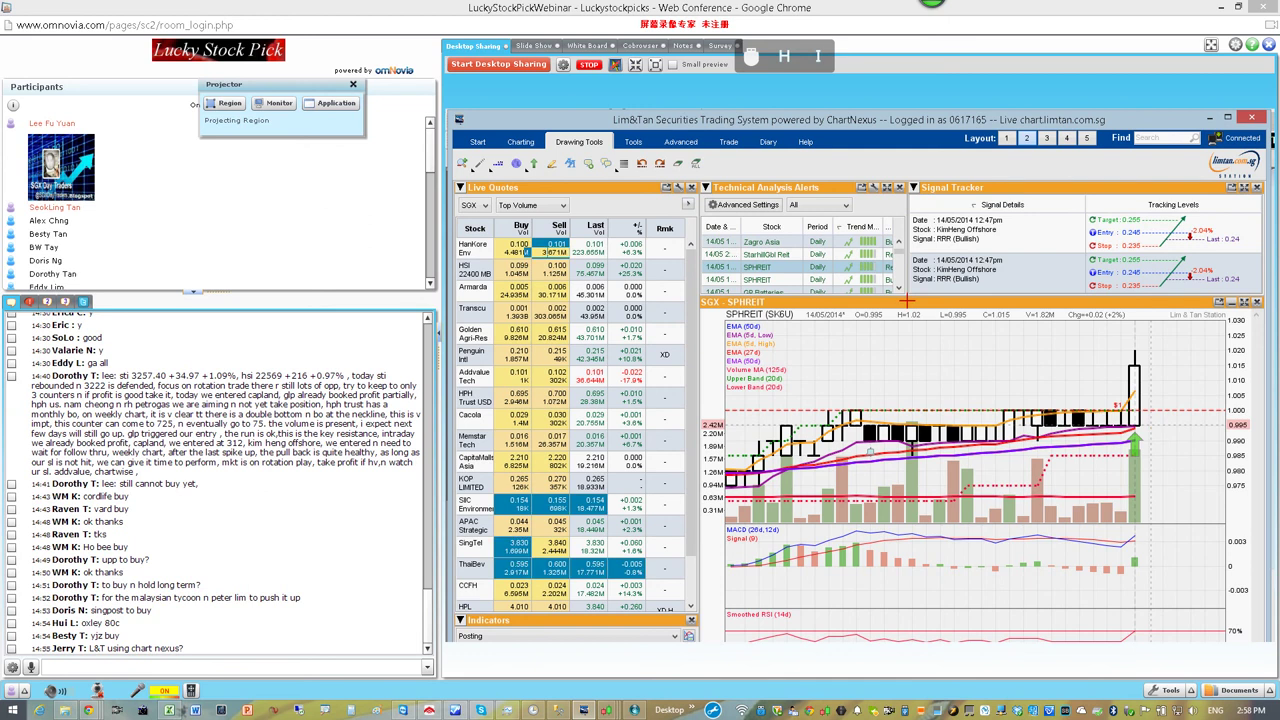
scroll(892, 280, "down", 1)
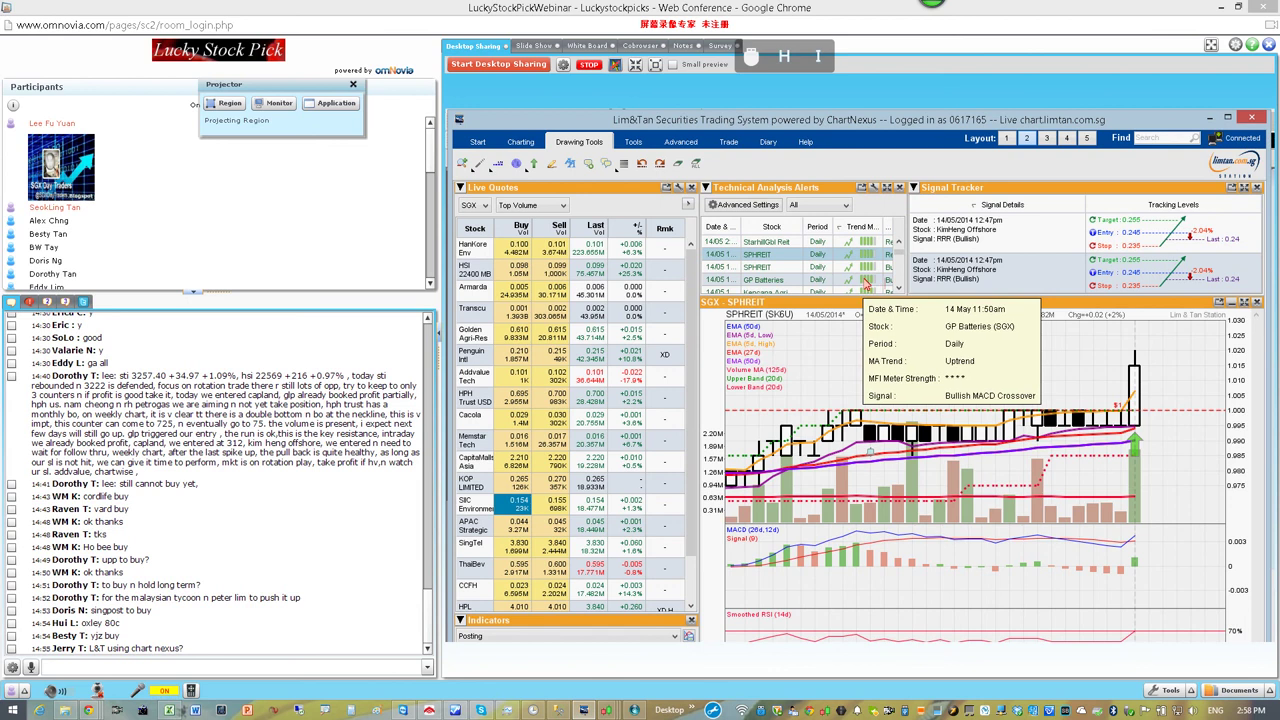
left_click(755, 282)
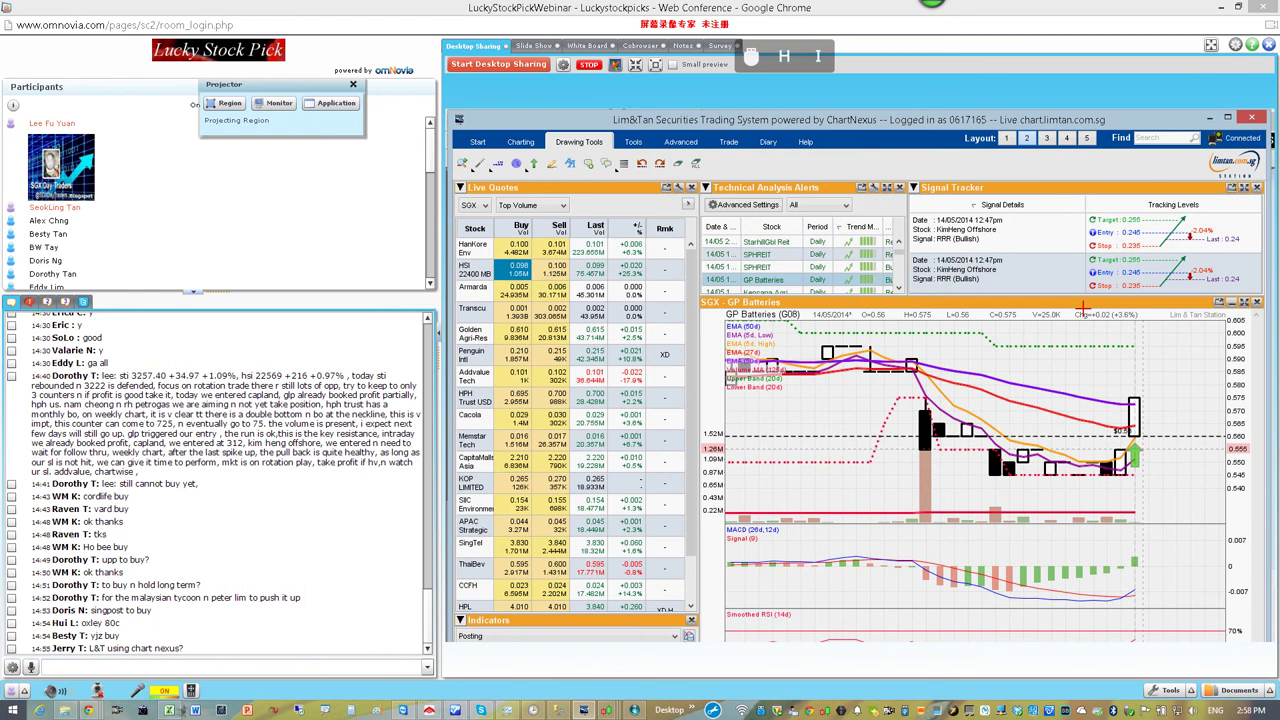
Step: Examine the charts of Kencana Agri, Yongnam and Tritech from the technical analysis alerts list
scroll(767, 266, "down", 1)
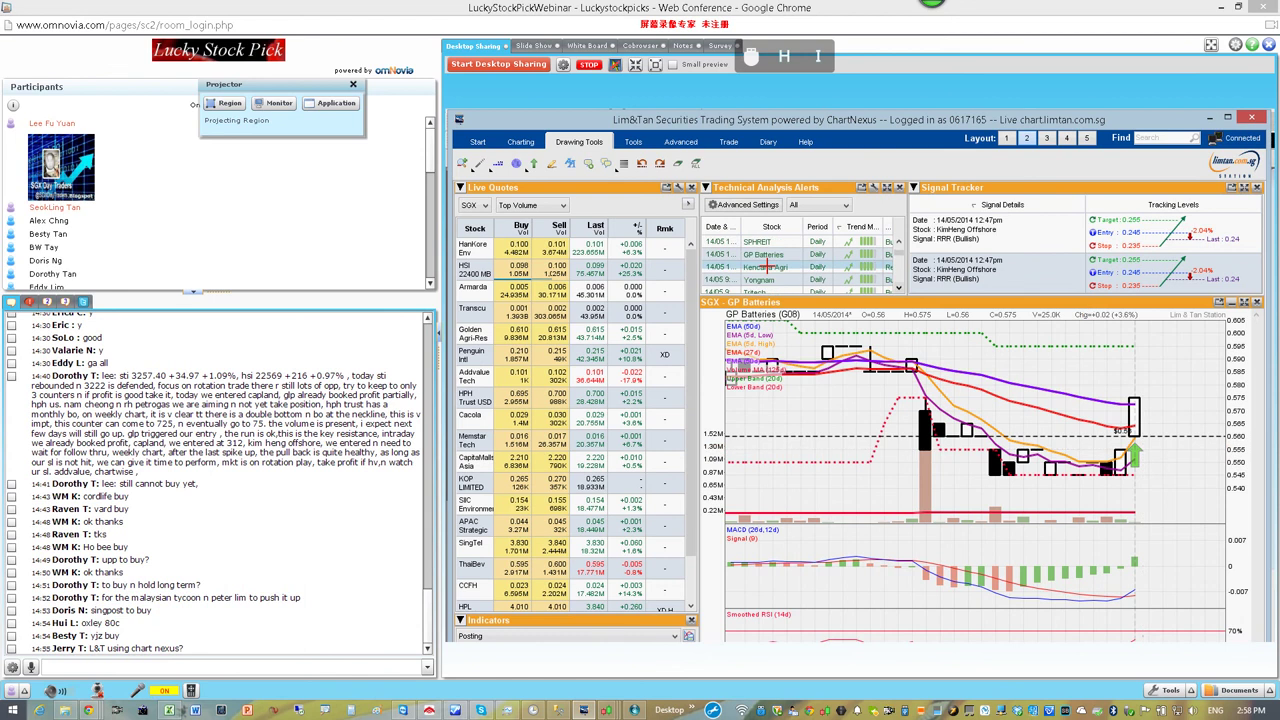
left_click(767, 266)
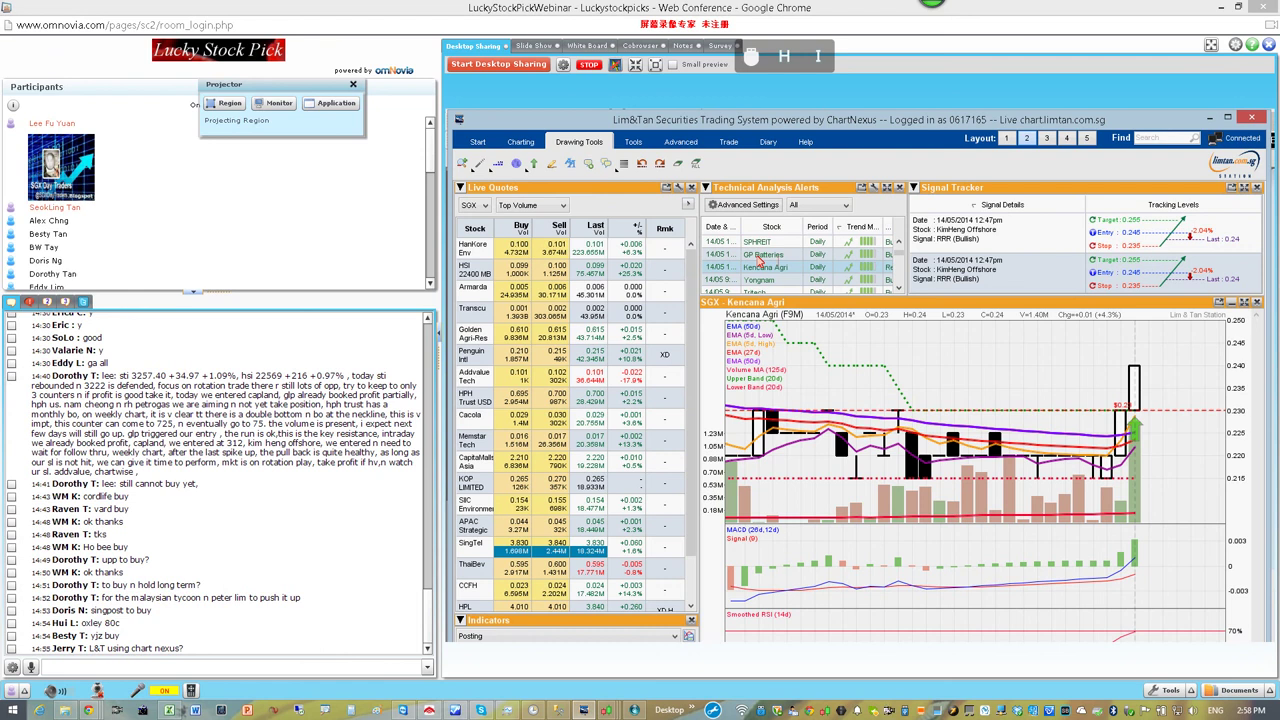
left_click(762, 282)
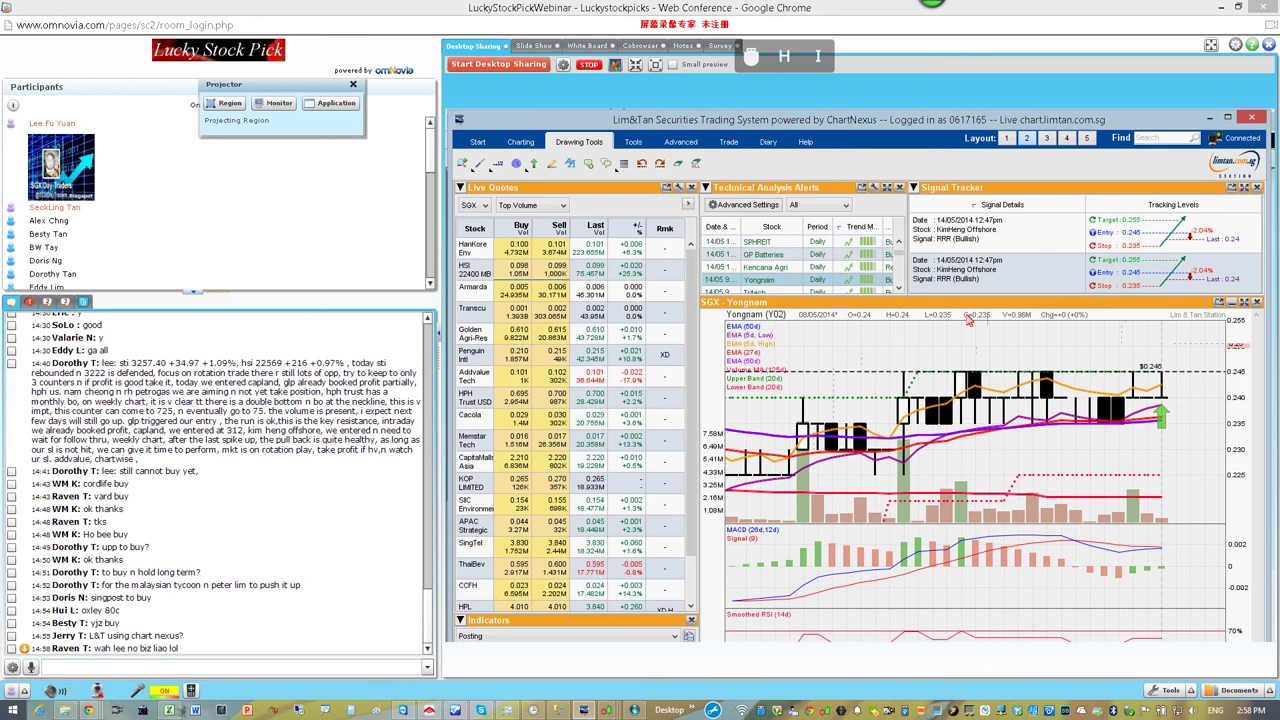
left_click(900, 290)
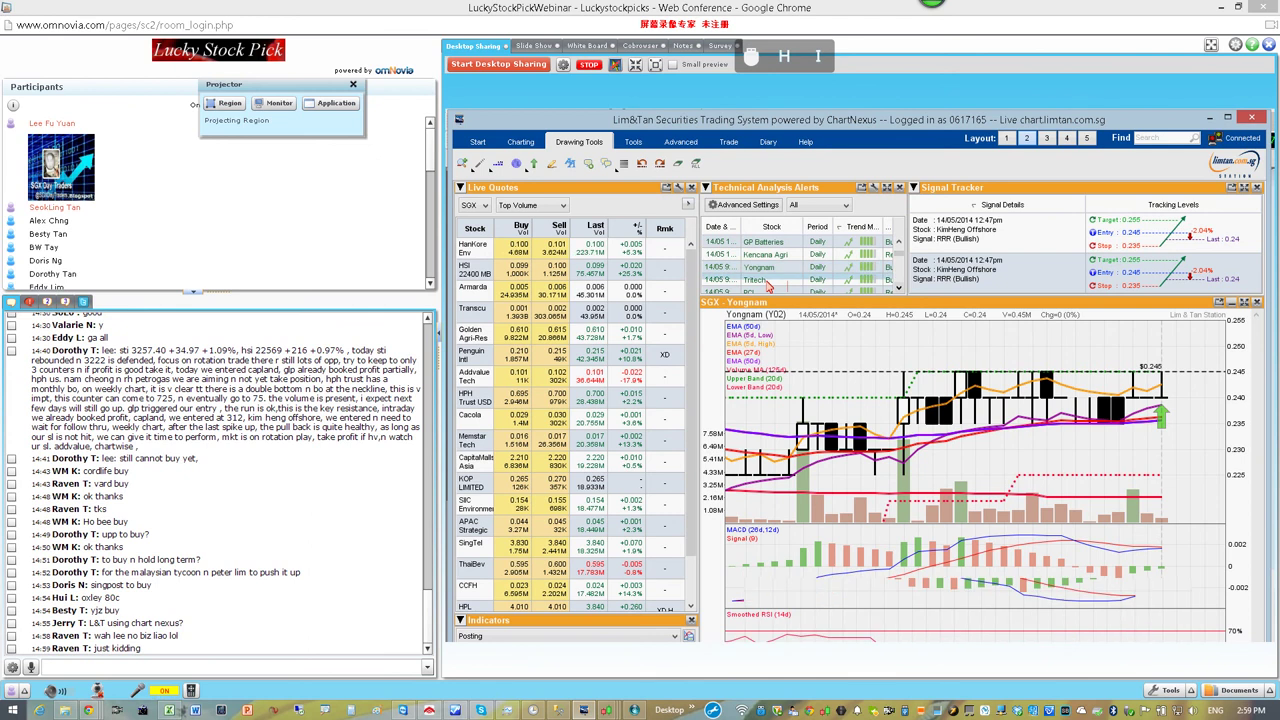
left_click(766, 283)
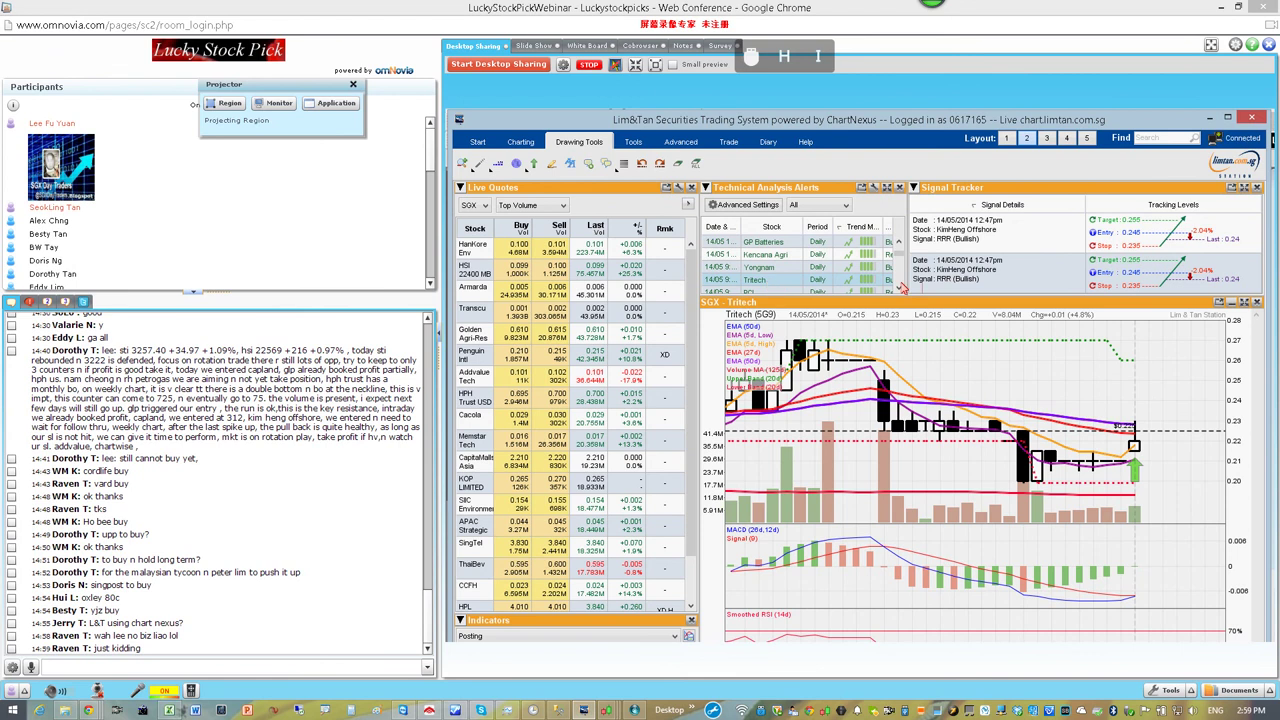
scroll(902, 287, "down", 1)
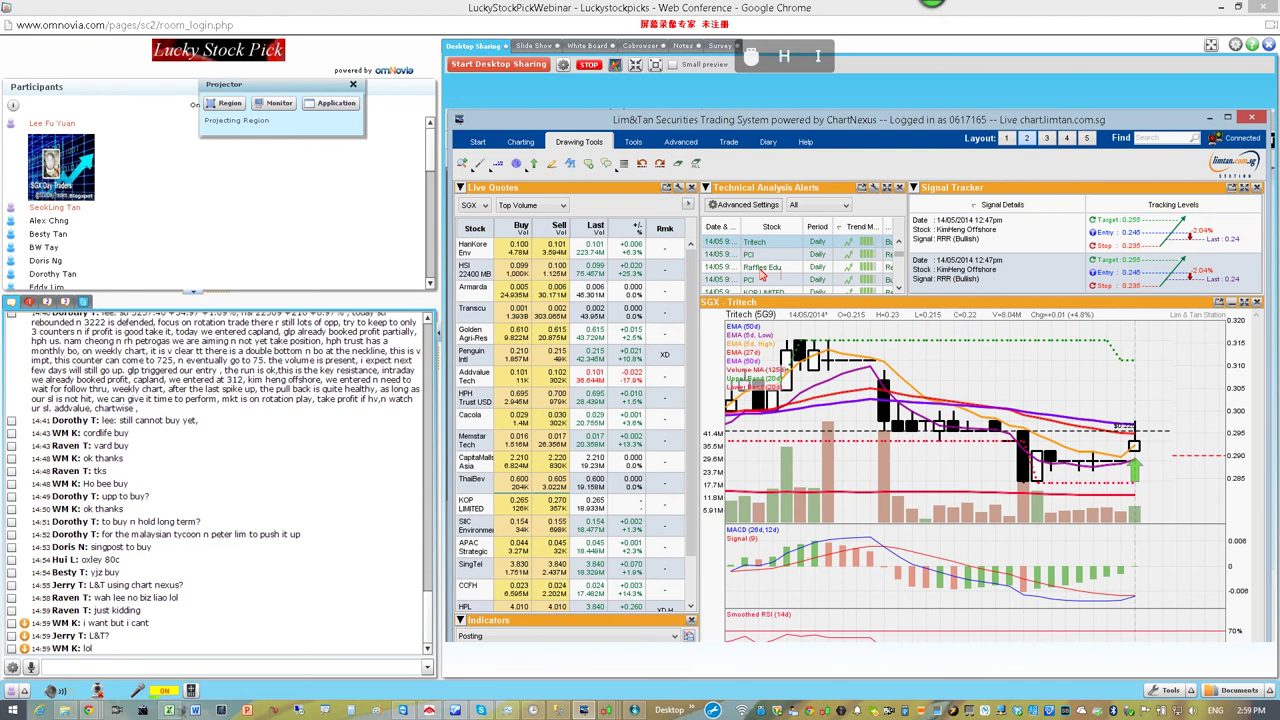
Step: View the Raffles Edu and Kencana Agri charts from the technical analysis alerts list
left_click(763, 270)
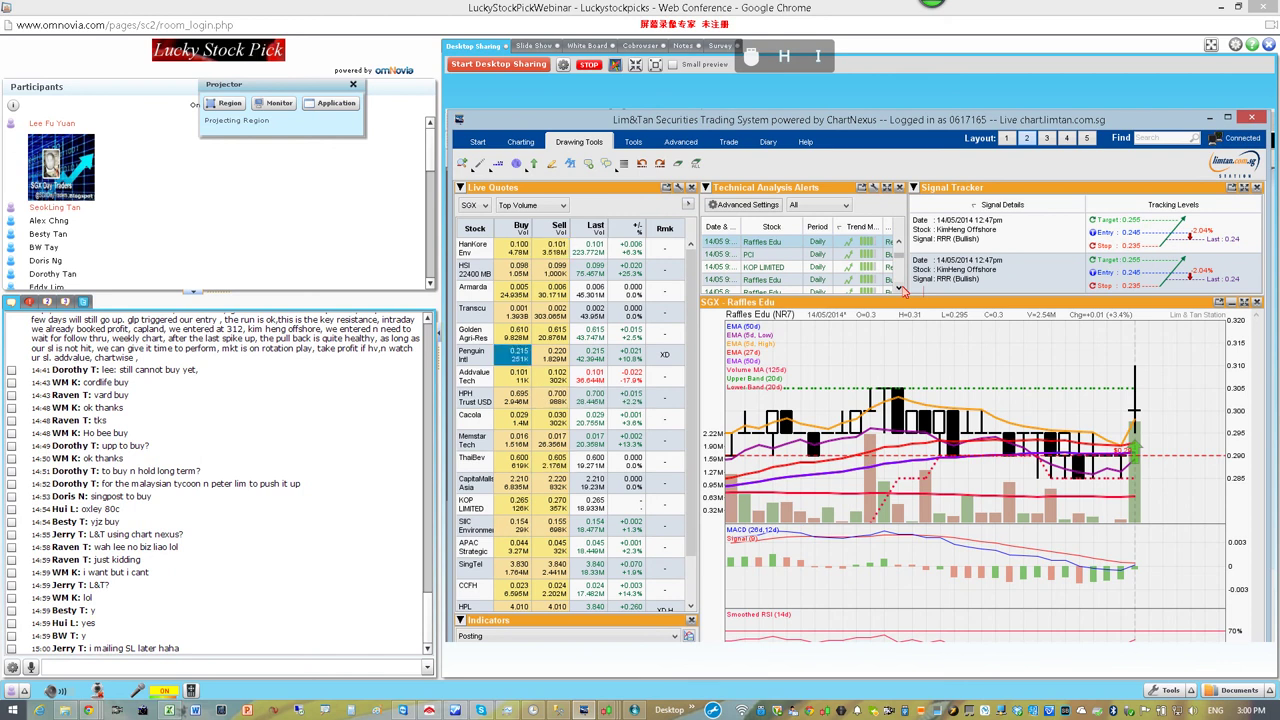
left_click(900, 289)
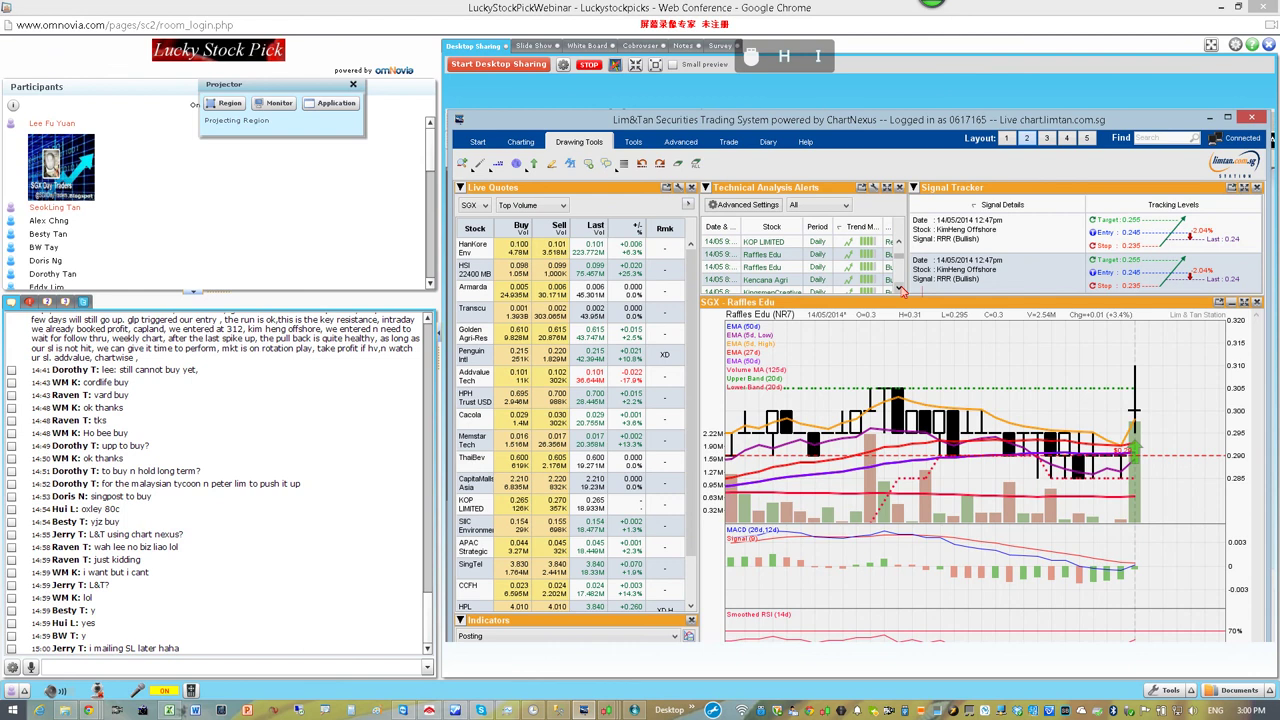
left_click(900, 289)
left_click(768, 269)
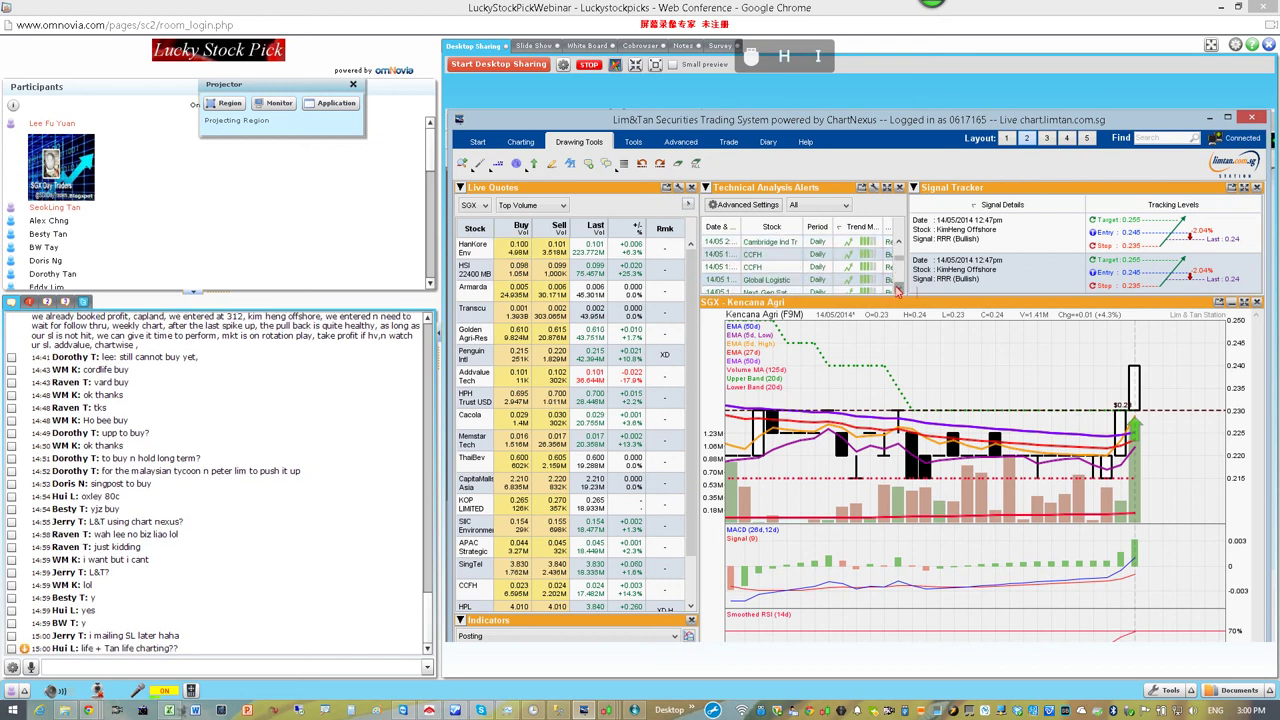
Step: Open the HPH Trust USD chart from the technical analysis alerts list and examine its latest candles up close
left_click(897, 289)
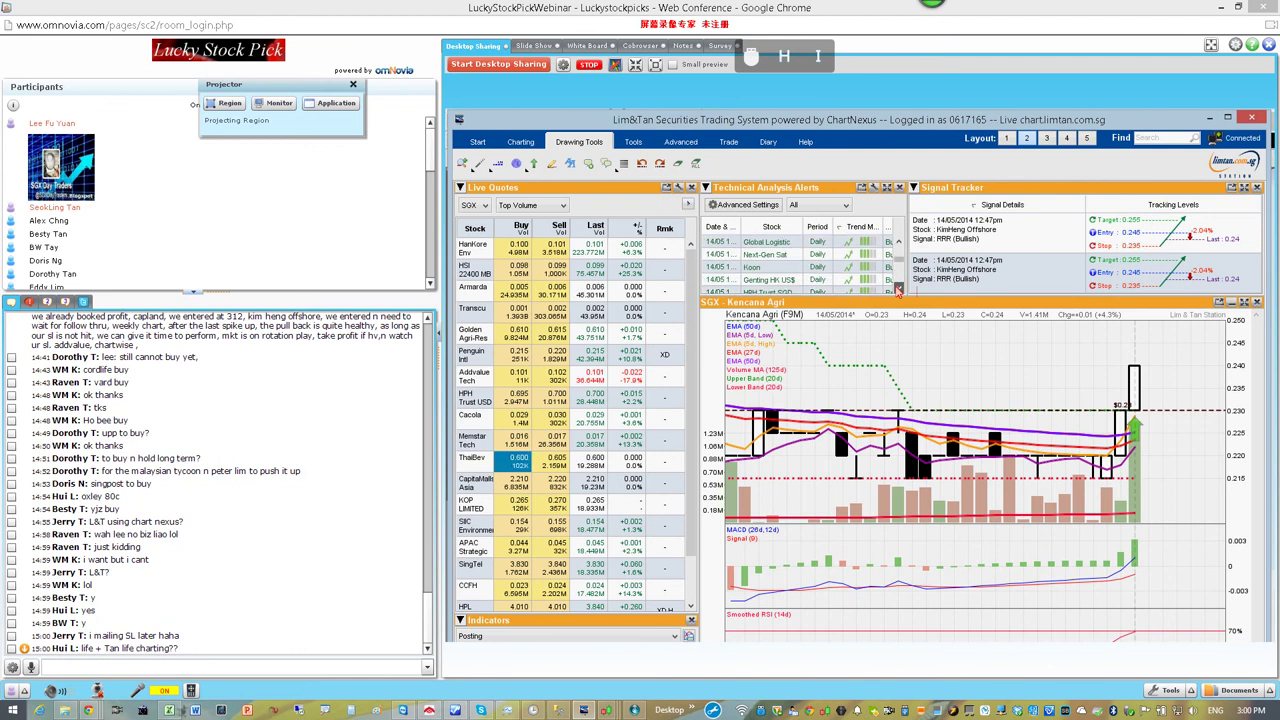
left_click(897, 289)
left_click(766, 282)
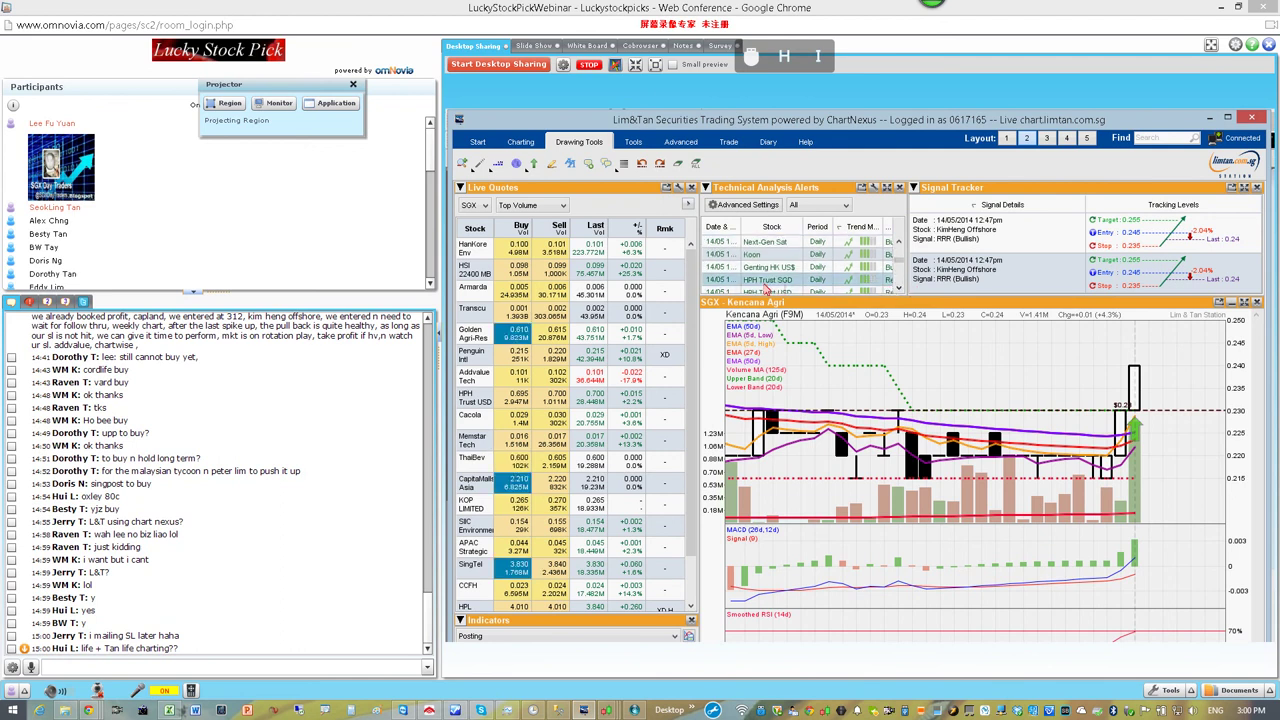
left_click(768, 290)
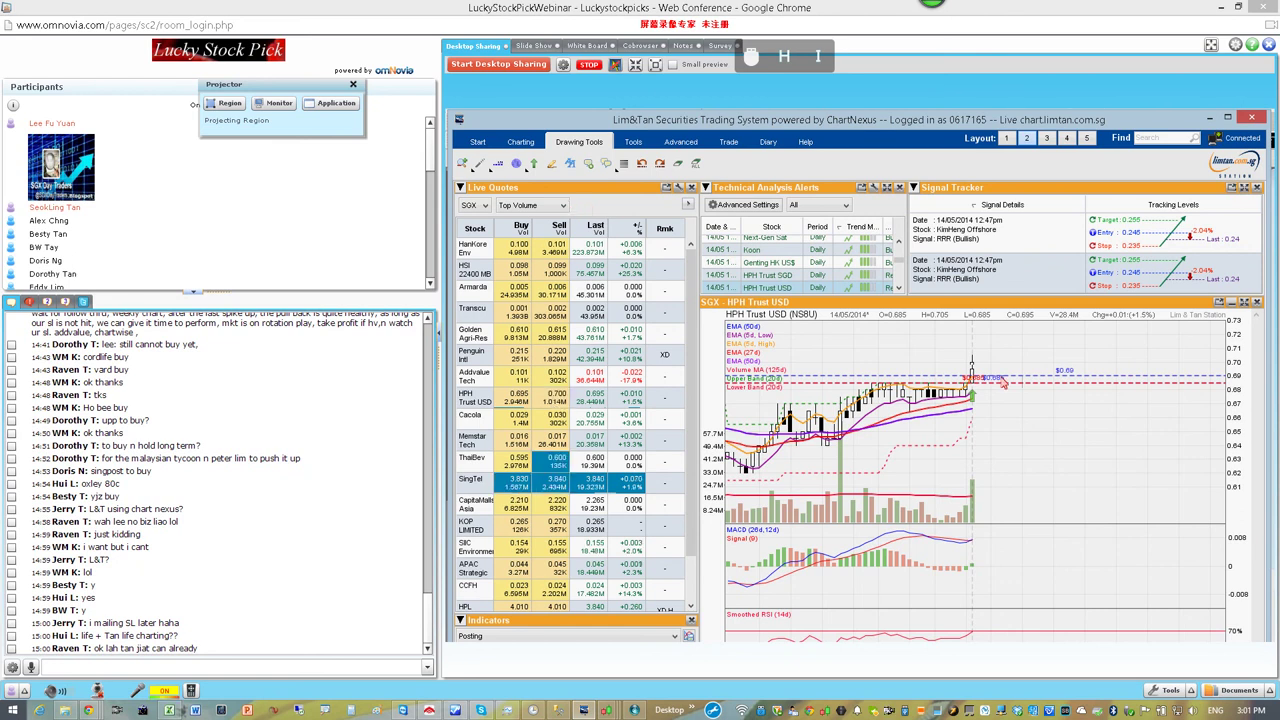
scroll(1002, 381, "up", 3)
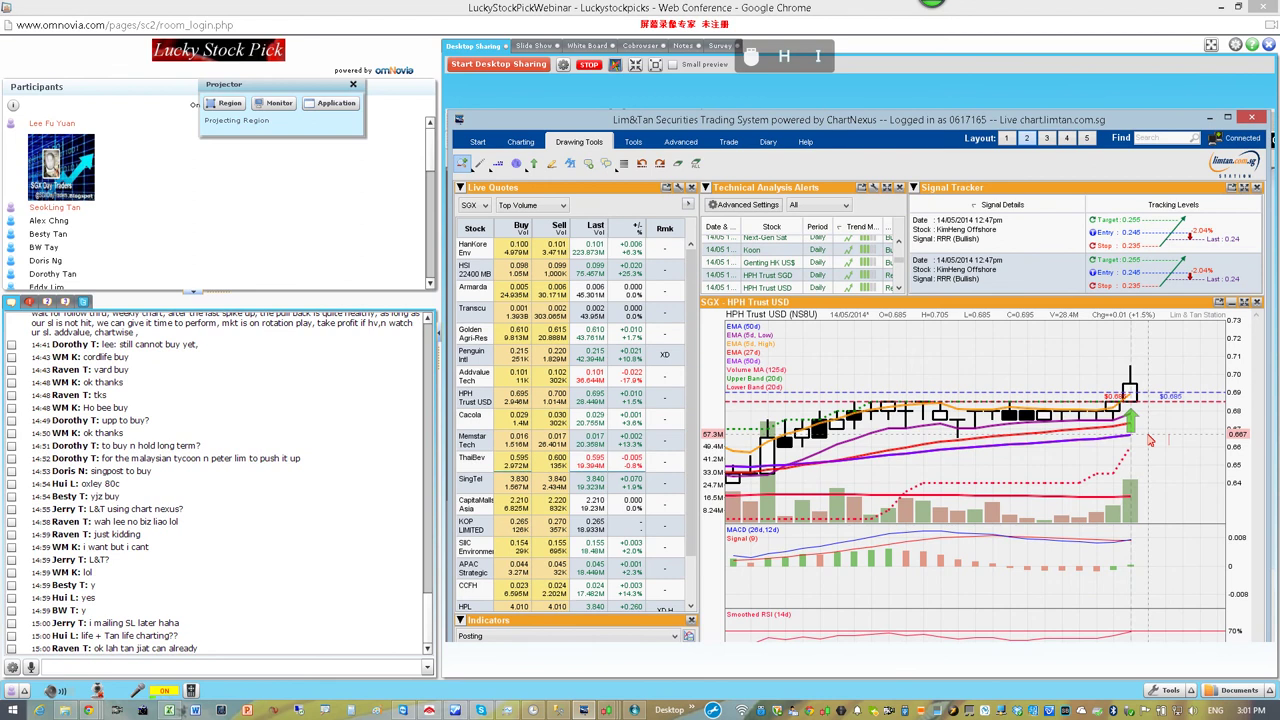